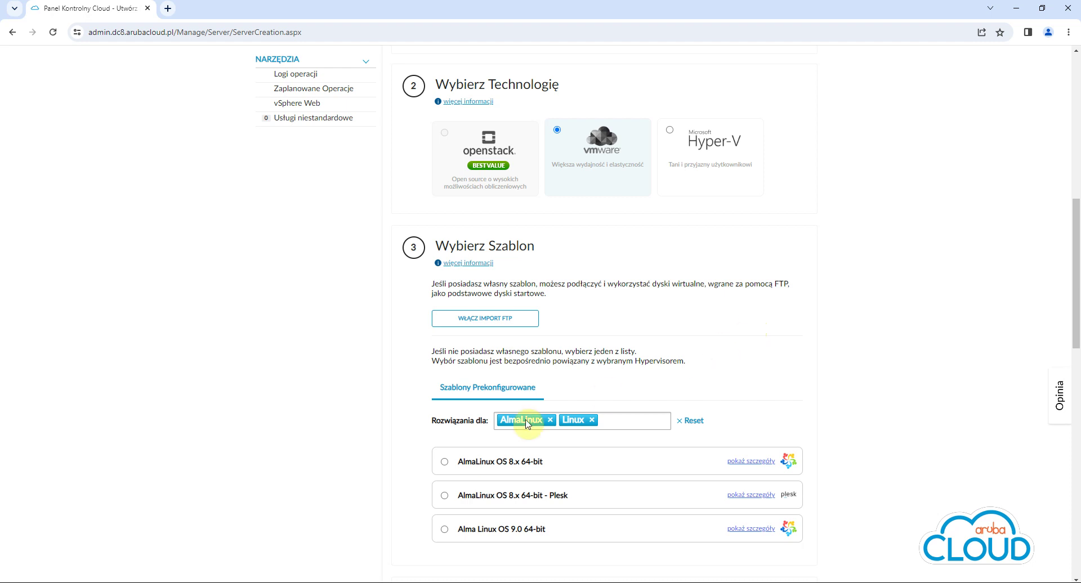
Connect to the AlmaLinux server over SSH using the saved AlmaLinux_private PuTTY session
left_click(309, 582)
left_click(580, 328)
left_click(638, 323)
left_click(589, 417)
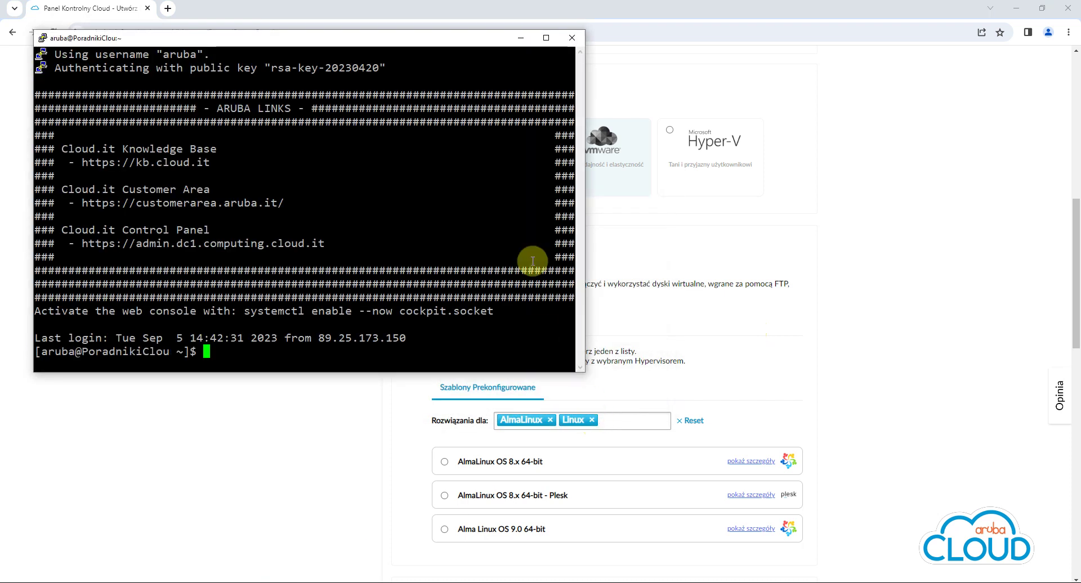
Maximize the terminal, clear it, and run sudo yum install wget
left_click(546, 38)
type("clear")
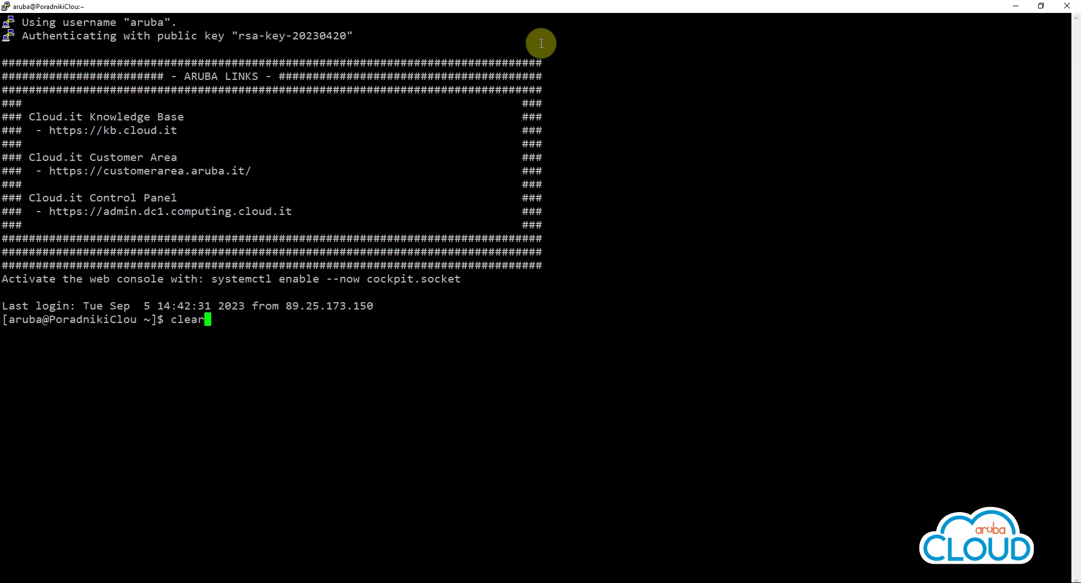
key("Return")
type("sudo yum ")
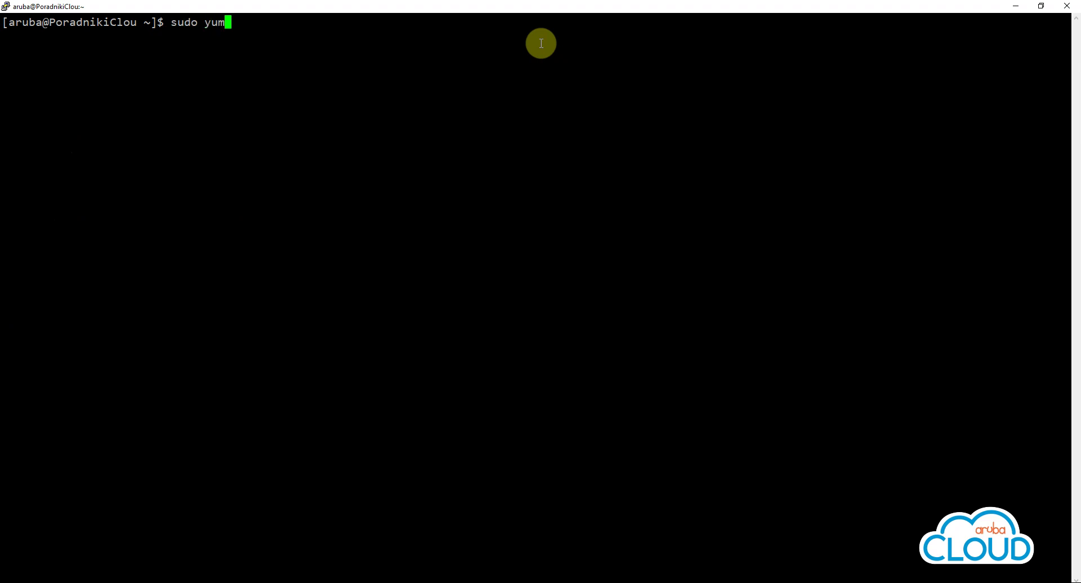
type("install wget")
key("Return")
Enter the sudo password from KeePass, confirm the wget install with y, then clear the screen
left_click(445, 570)
double_click(719, 358)
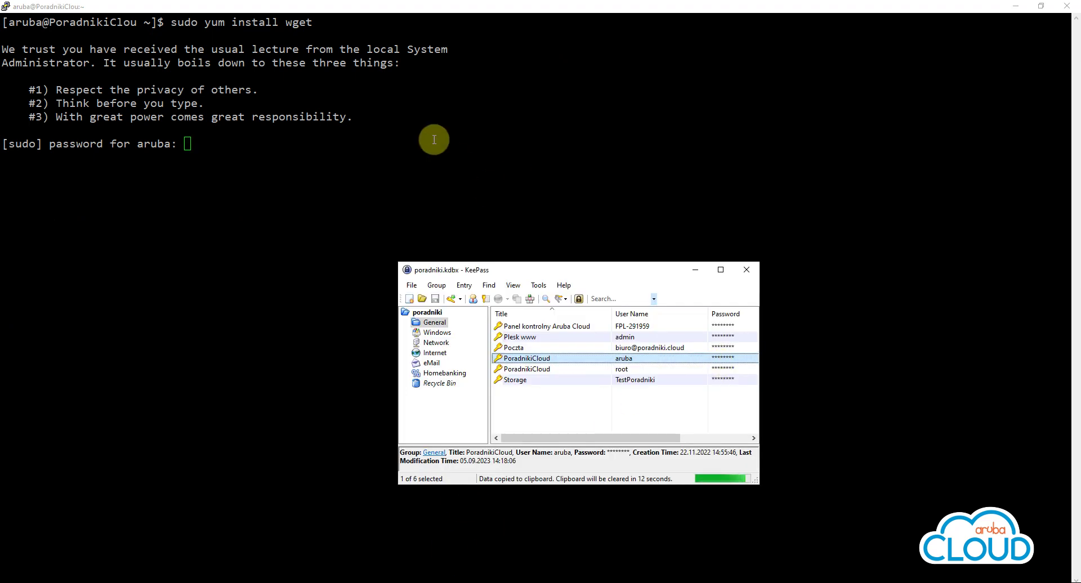
left_click(451, 159)
right_click(434, 140)
key("Return")
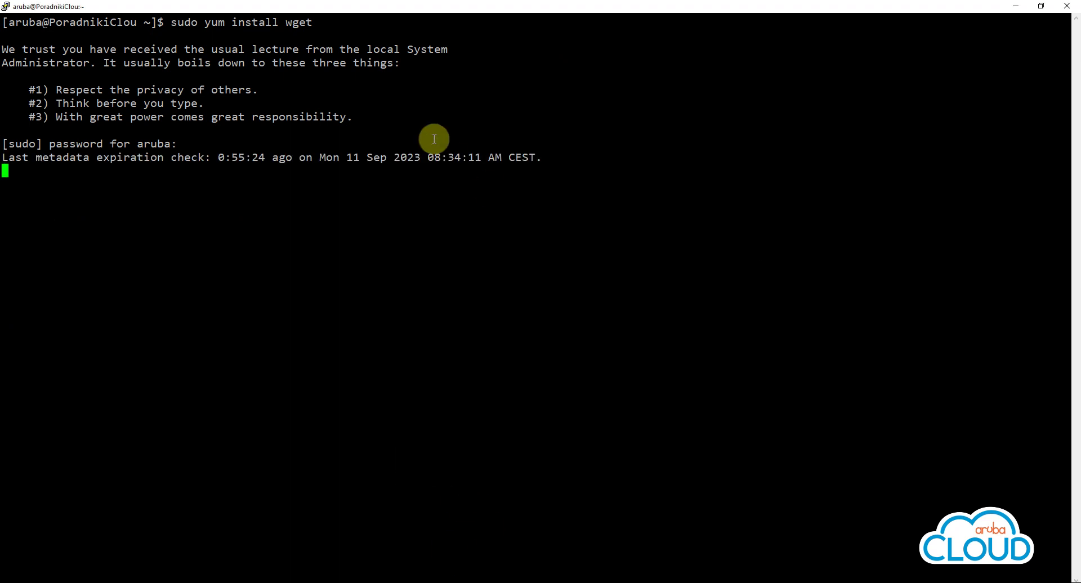
type("y")
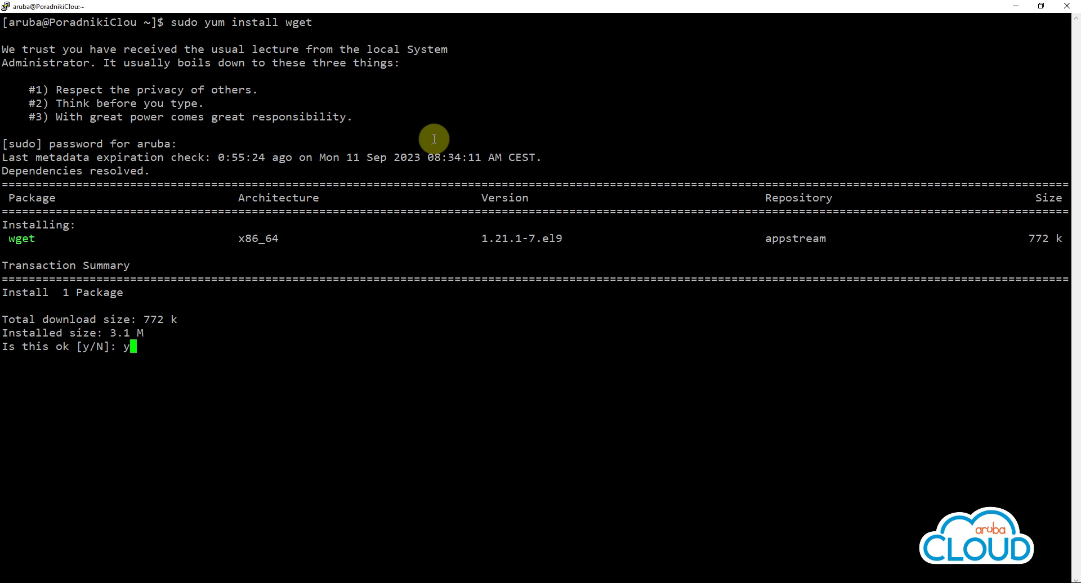
key("Return")
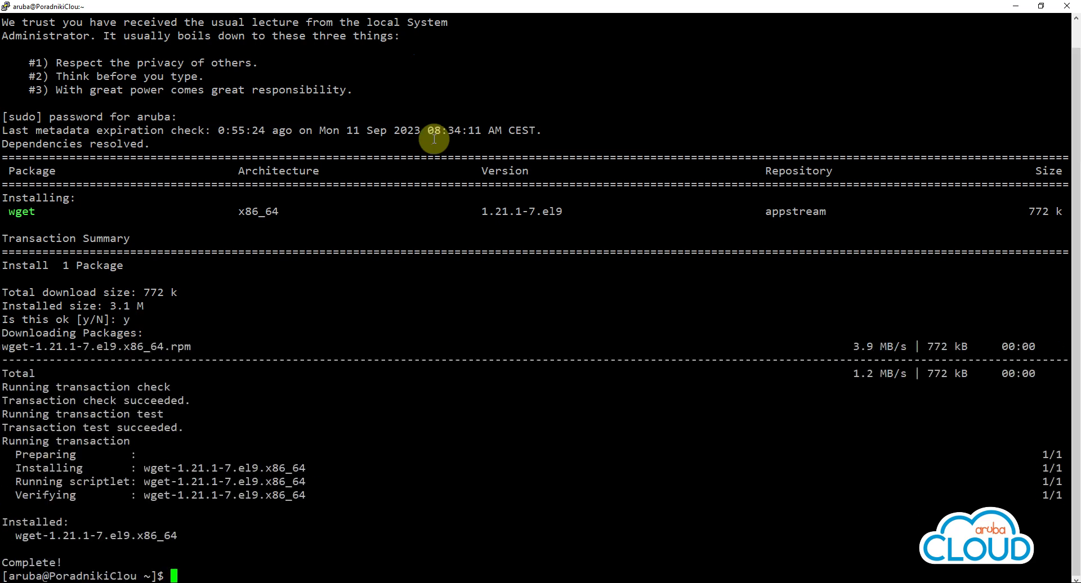
type("clear")
key("Return")
Download plesk-installer from autoinstall.plesk.com with sudo wget and make it executable with chmod +x
type("sudo ")
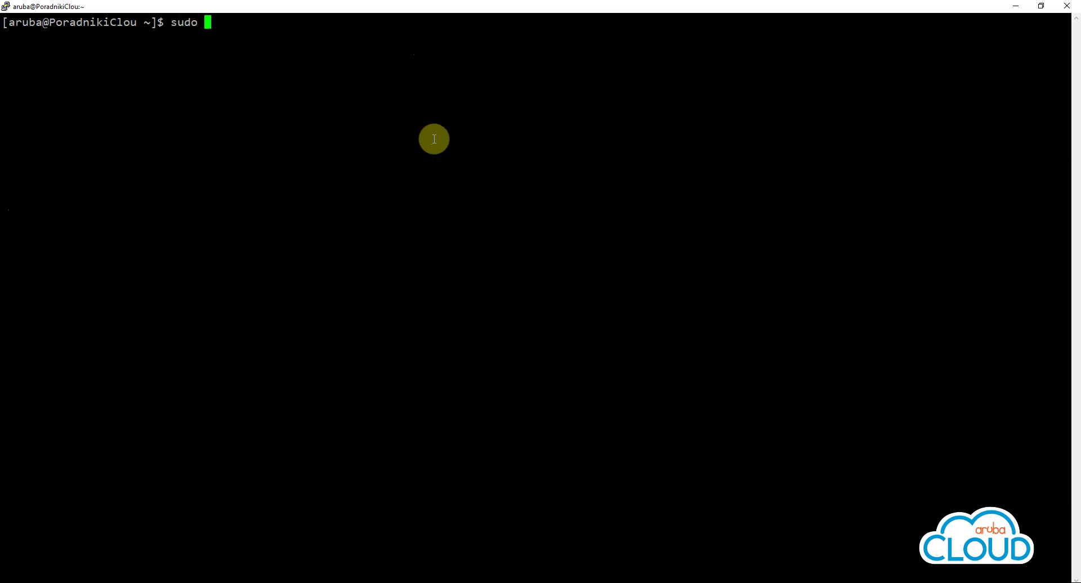
type("wget https://autoin")
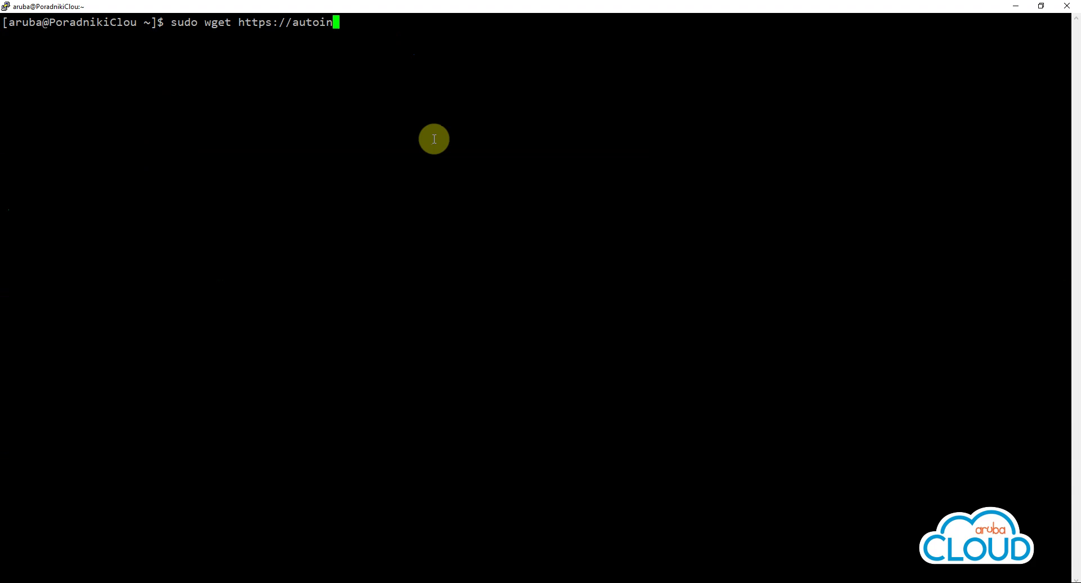
type("stall.plesk.co")
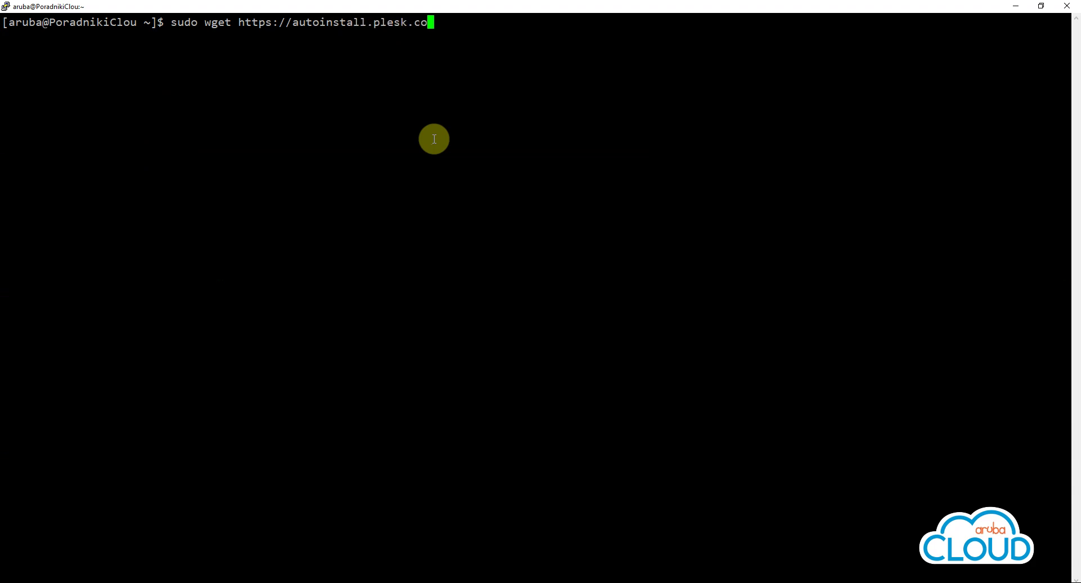
type("m/plesk-installer")
key("Return")
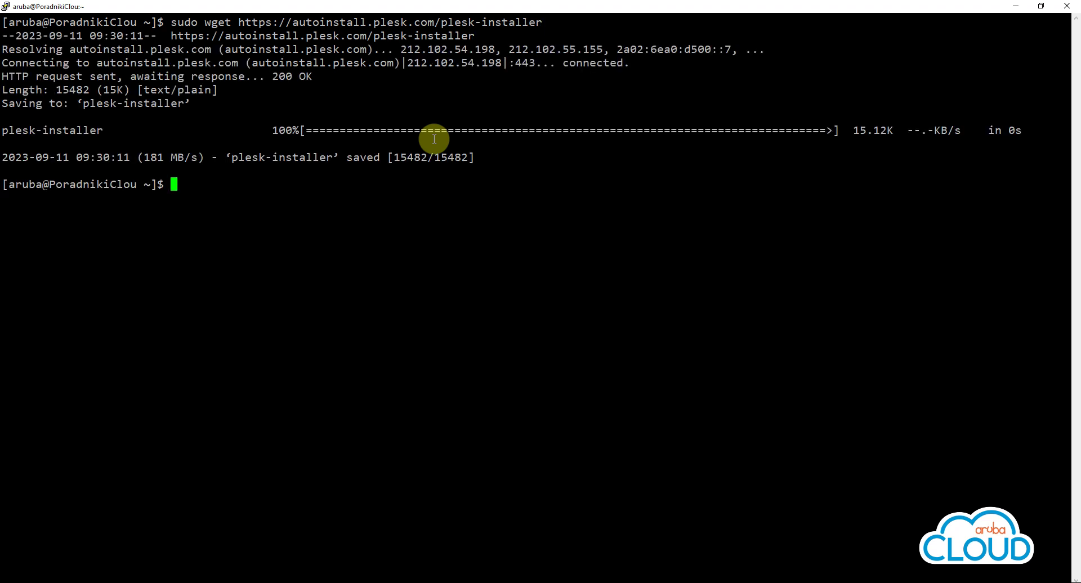
type("sudo chmod +x ple")
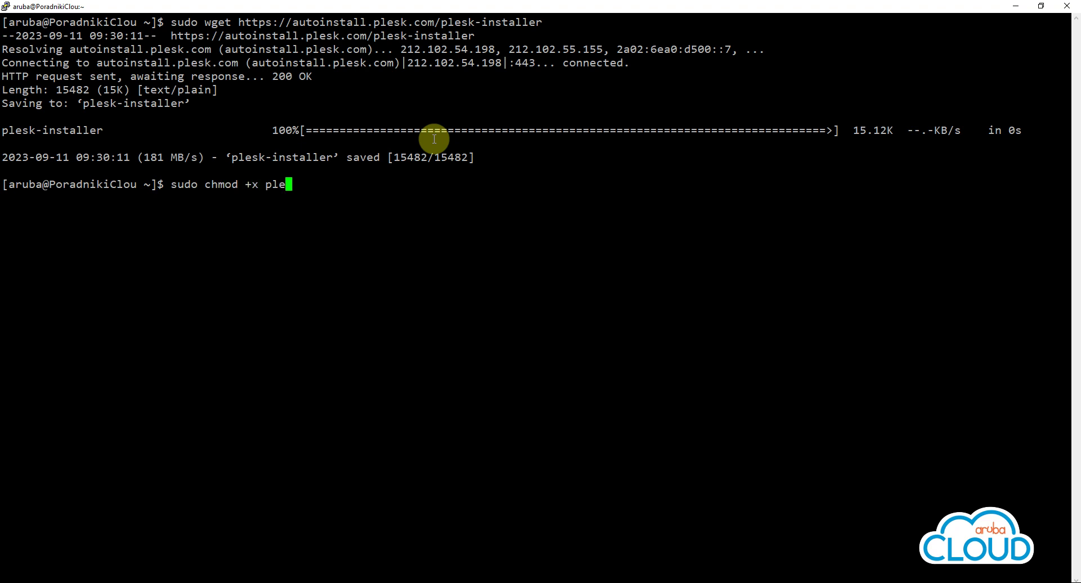
key("Tab")
key("Return")
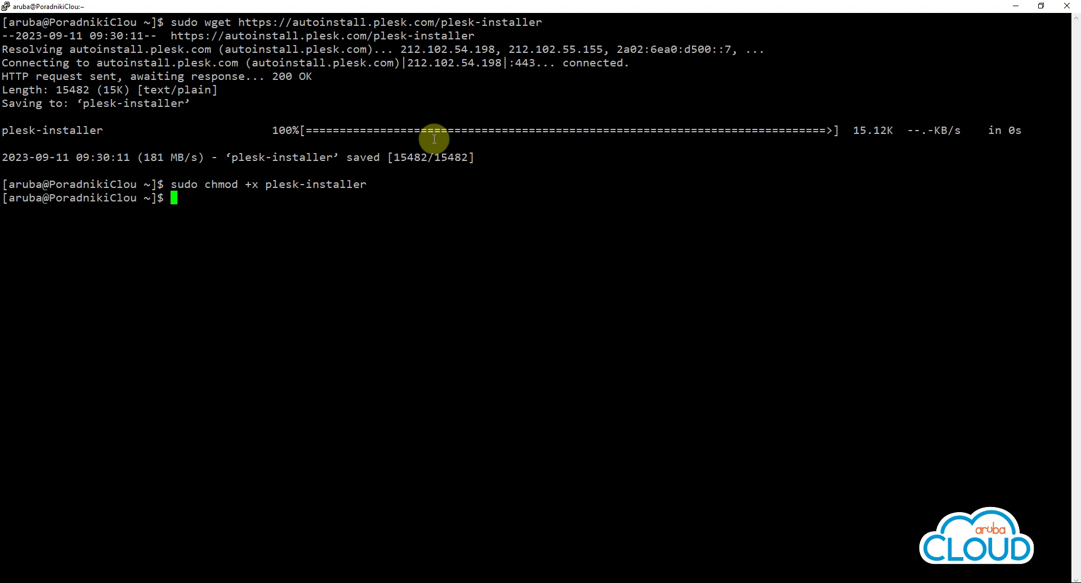
type("sudo ./ples")
Launch sudo ./plesk-installer, proceed with F, and agree to send issue reports with Y
key("Tab")
key("Return")
type("F")
key("Return")
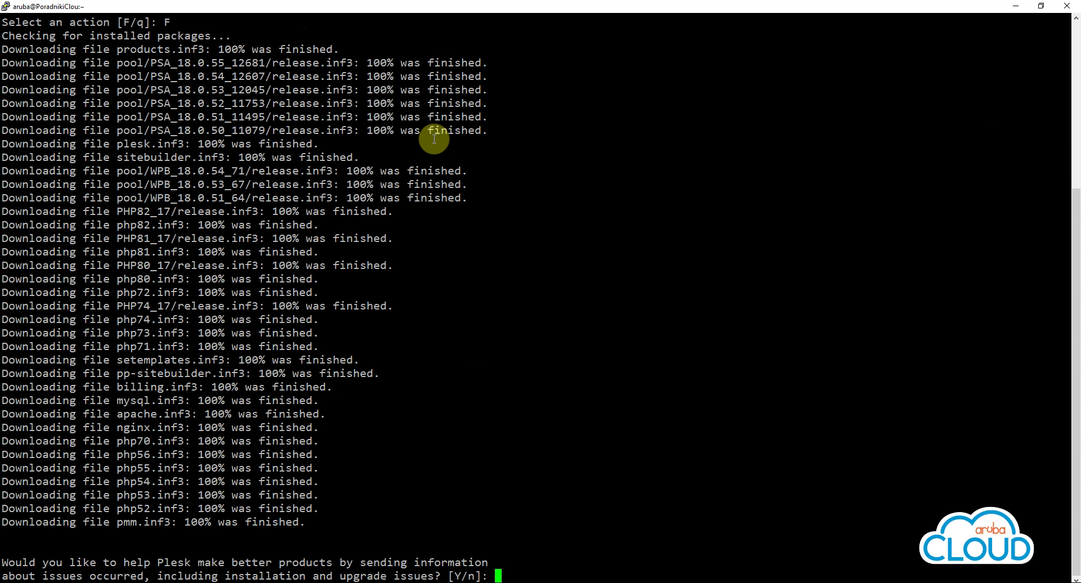
type("Y")
key("Return")
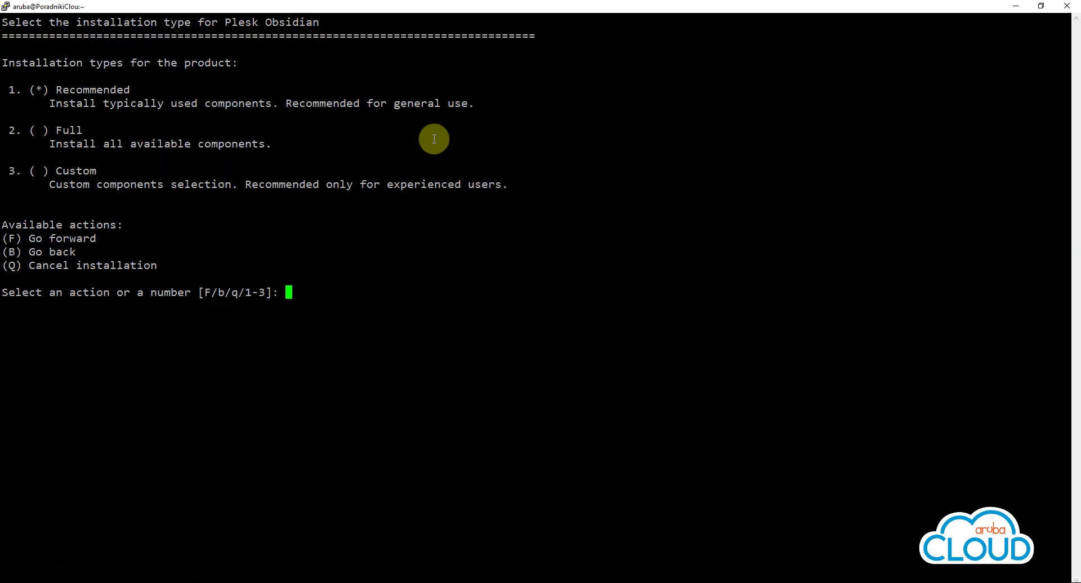
Keep the Recommended installation, confirm the package changes, and copy the IP-based login link
type("F")
key("Return")
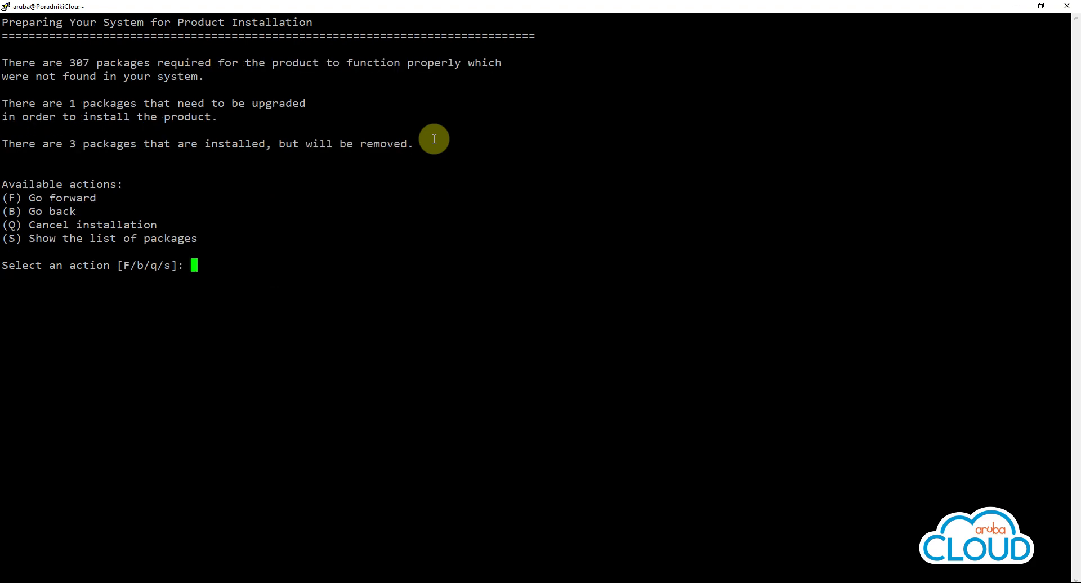
type("F")
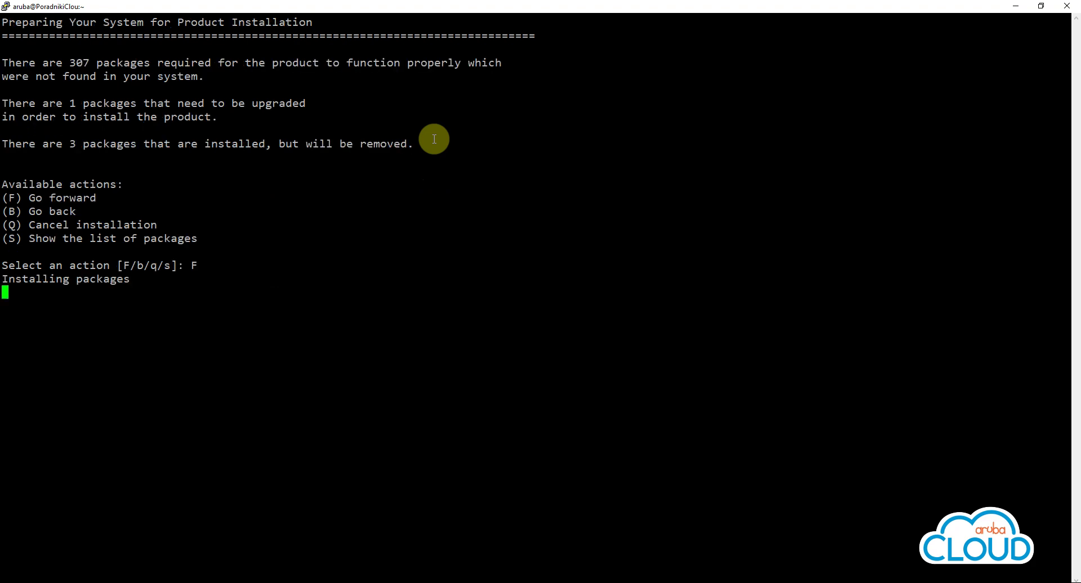
key("Return")
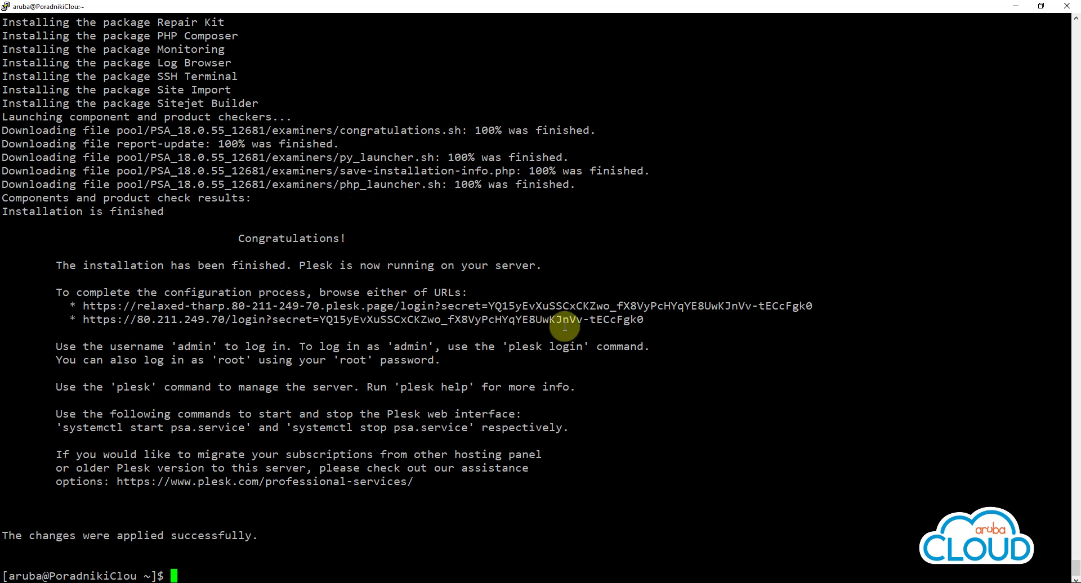
left_click_drag(645, 319, 83, 319)
key("ctrl+c")
Load the copied Plesk login URL in a new Chrome tab and bypass the certificate warning via Zaawansowane
left_click(254, 580)
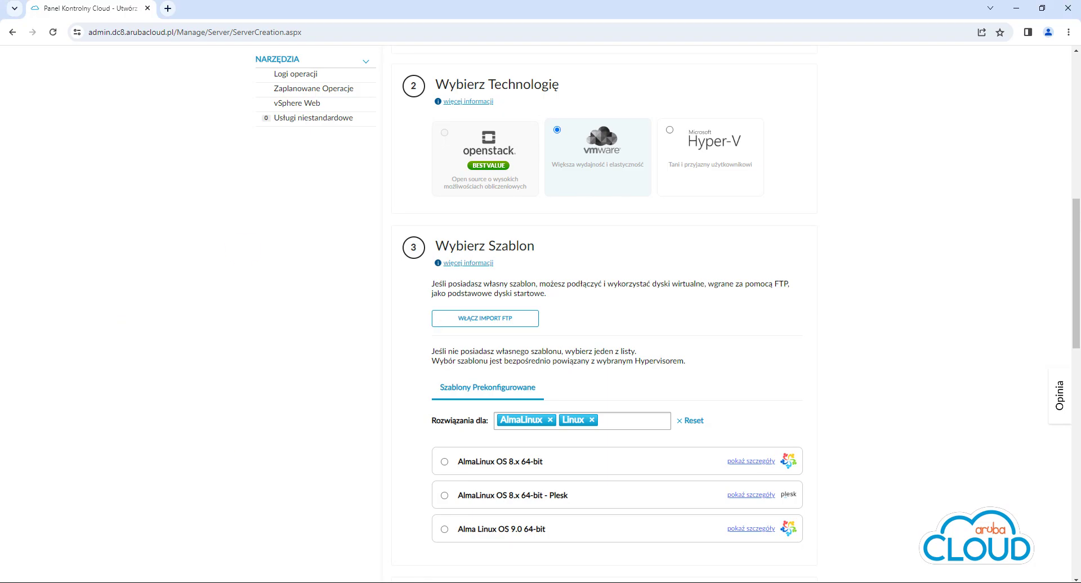
left_click(171, 9)
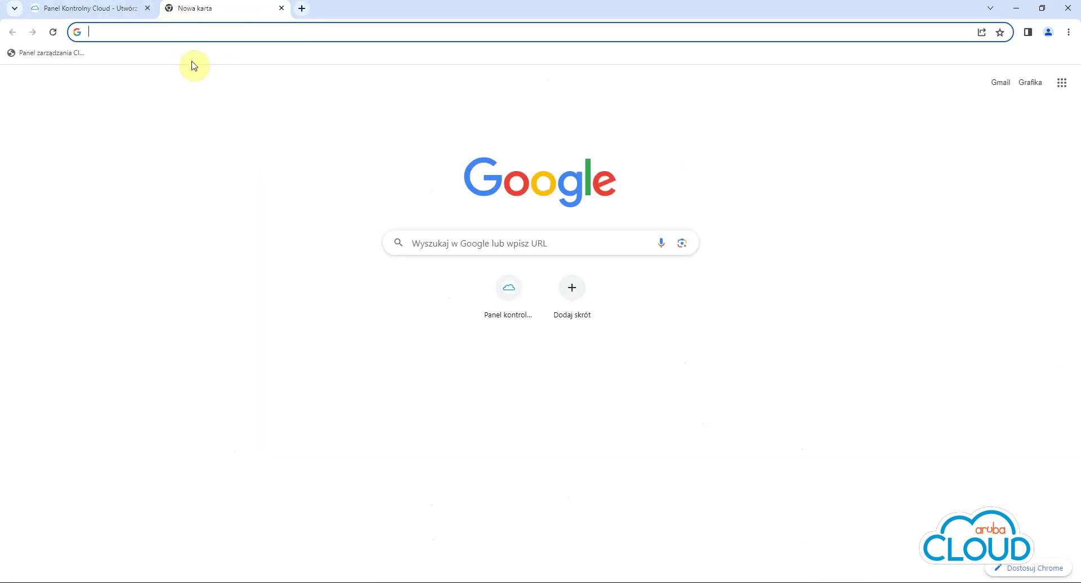
key("ctrl+v")
left_click(195, 61)
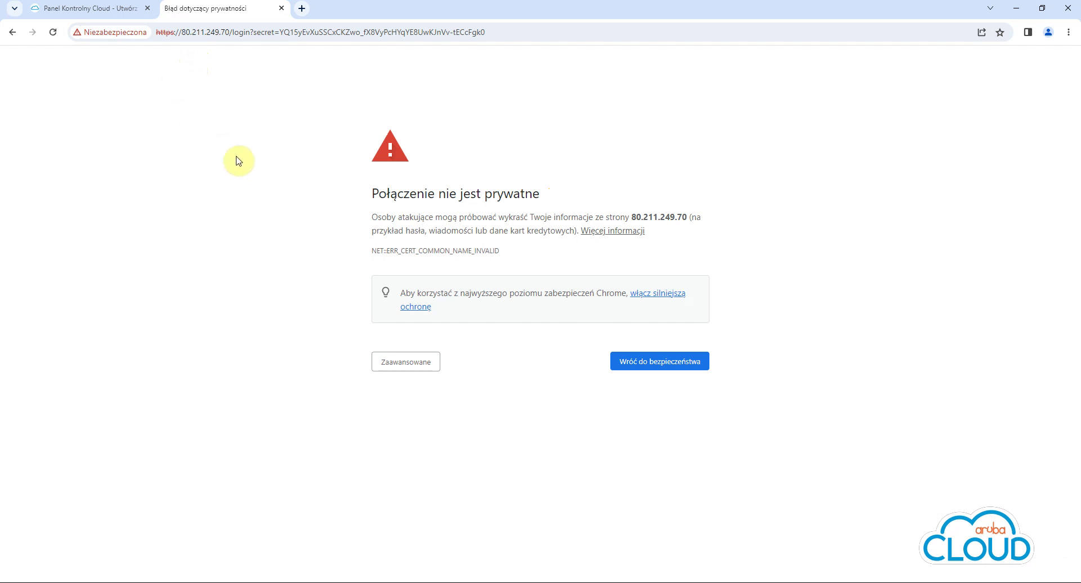
left_click(414, 249)
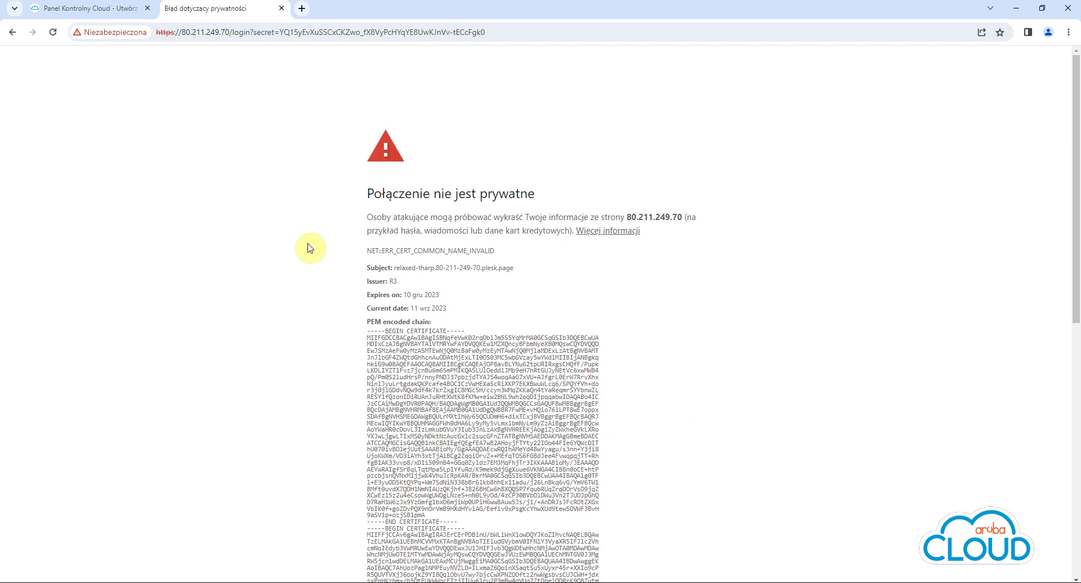
left_click(433, 251)
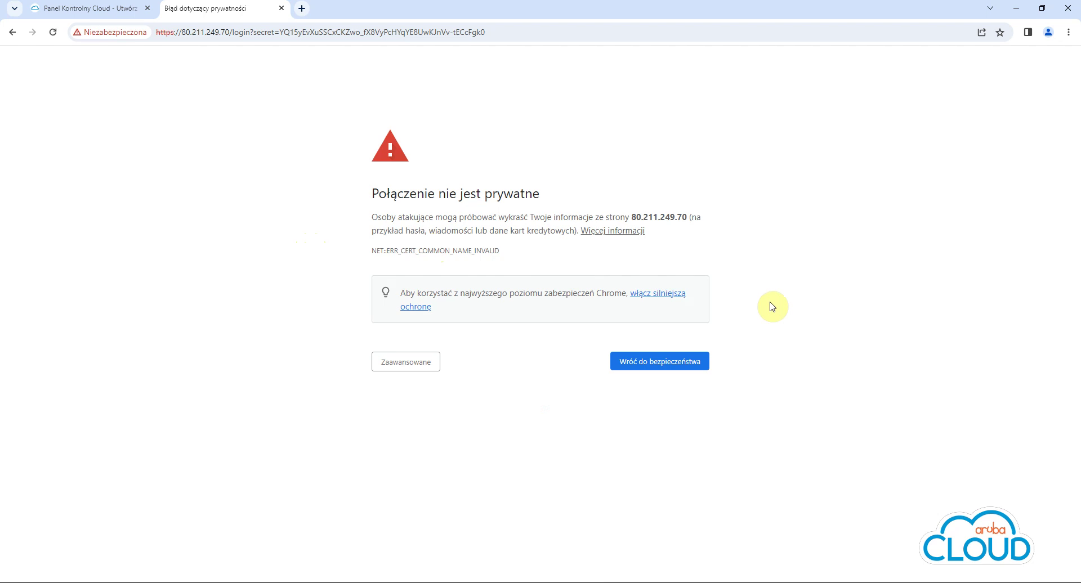
left_click(420, 363)
left_click(449, 449)
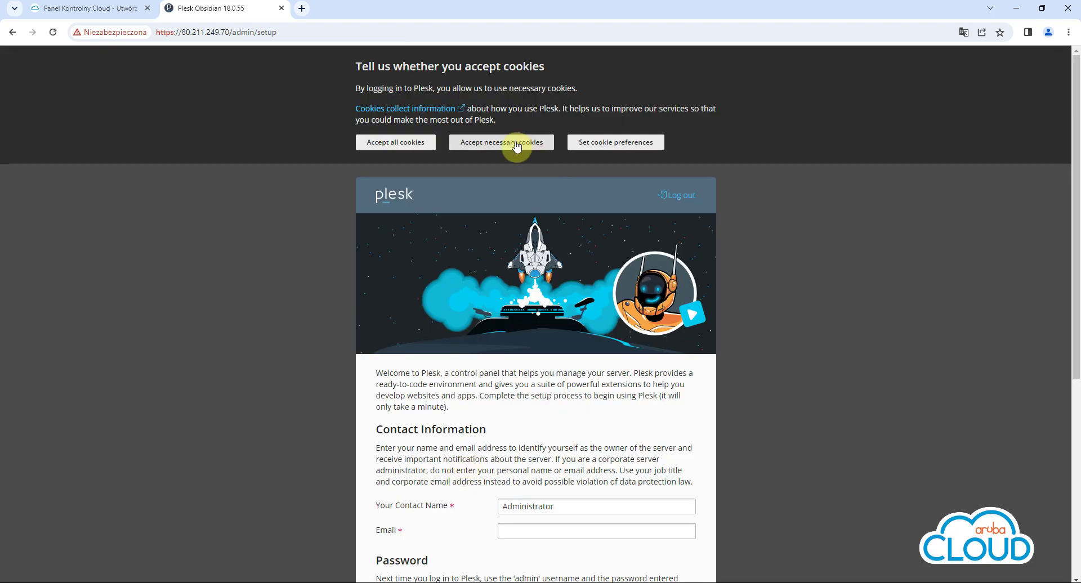
Accept only necessary cookies, set the contact name to Aruba, and enter the contact e-mail
left_click(516, 141)
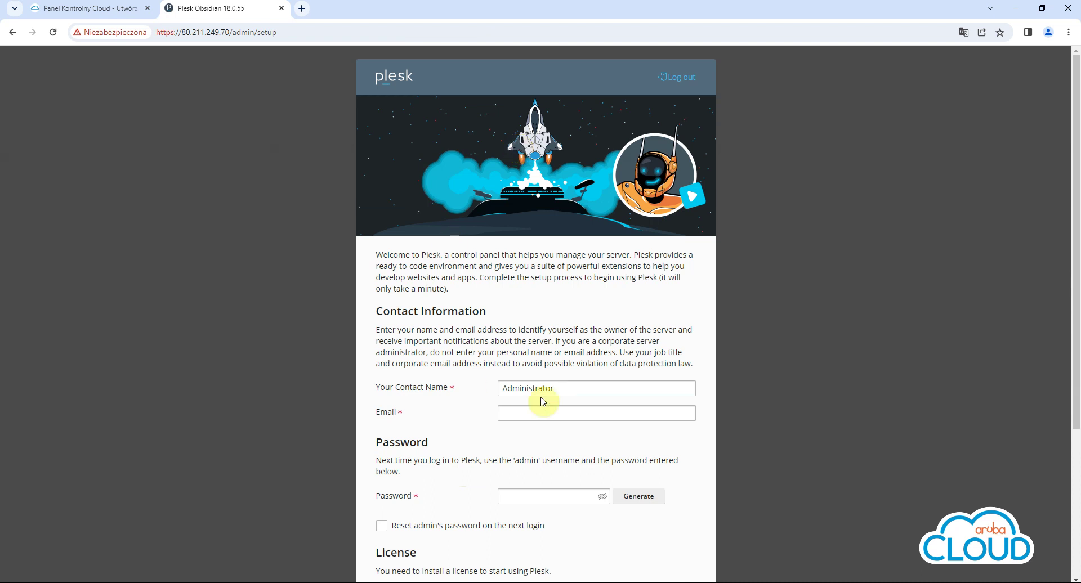
double_click(563, 386)
type("Aruba")
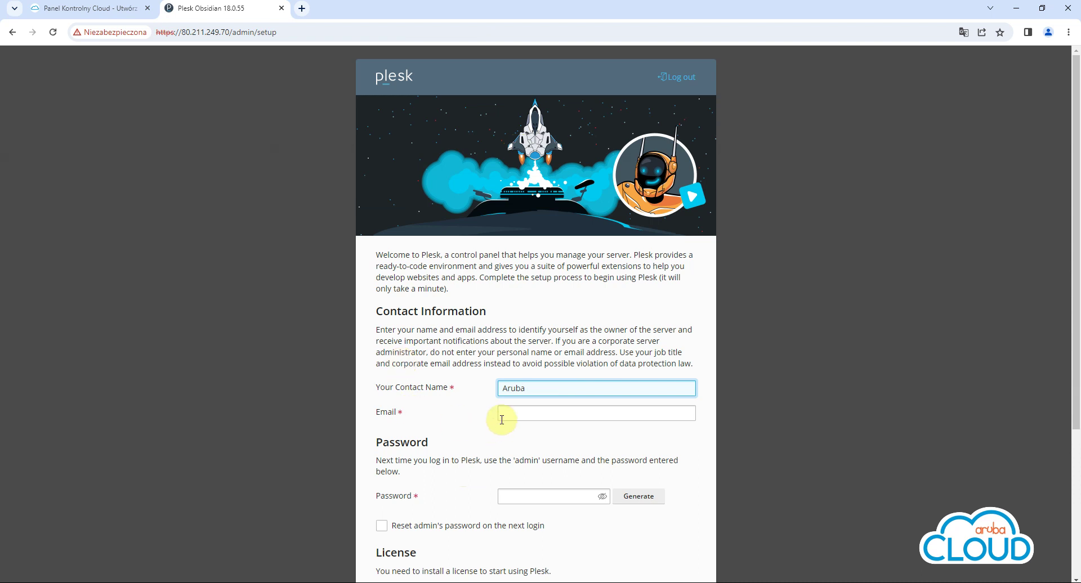
left_click(510, 415)
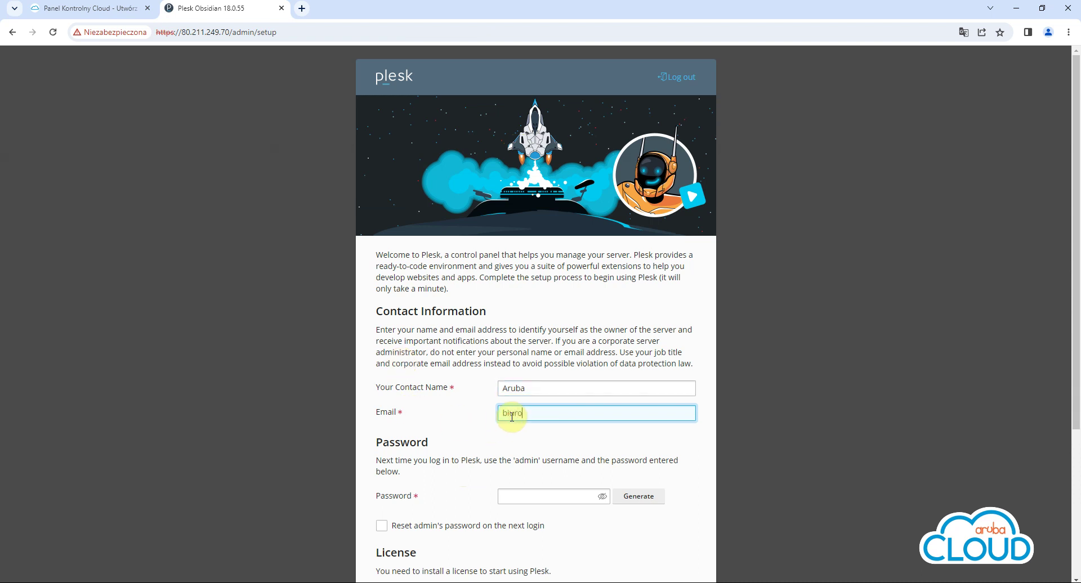
Paste the admin password from KeePass, choose the full-featured trial license, accept the EULA, and enter Plesk
left_click(461, 582)
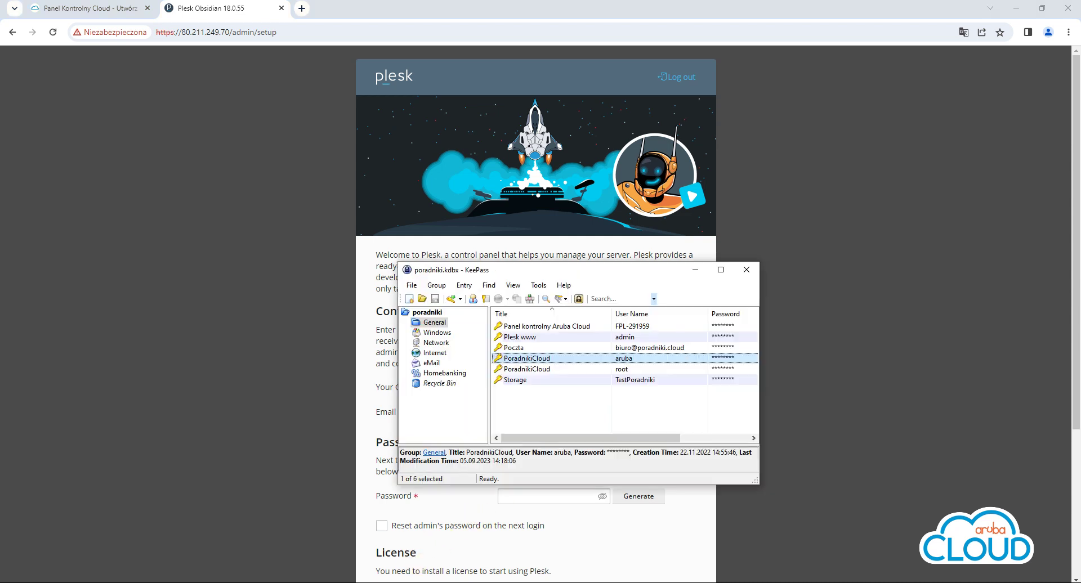
double_click(718, 337)
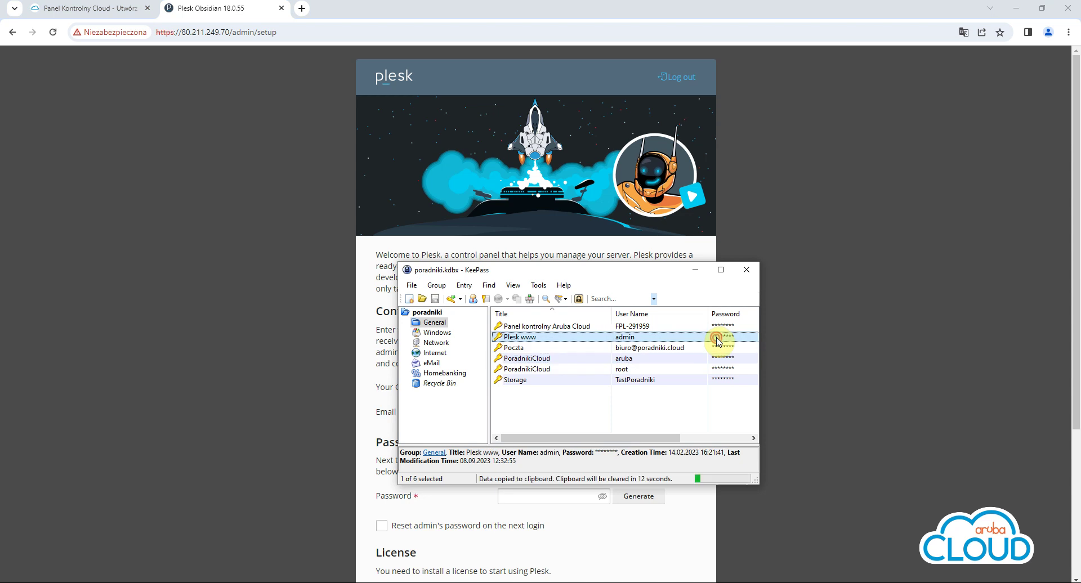
left_click(575, 493)
key("ctrl+v")
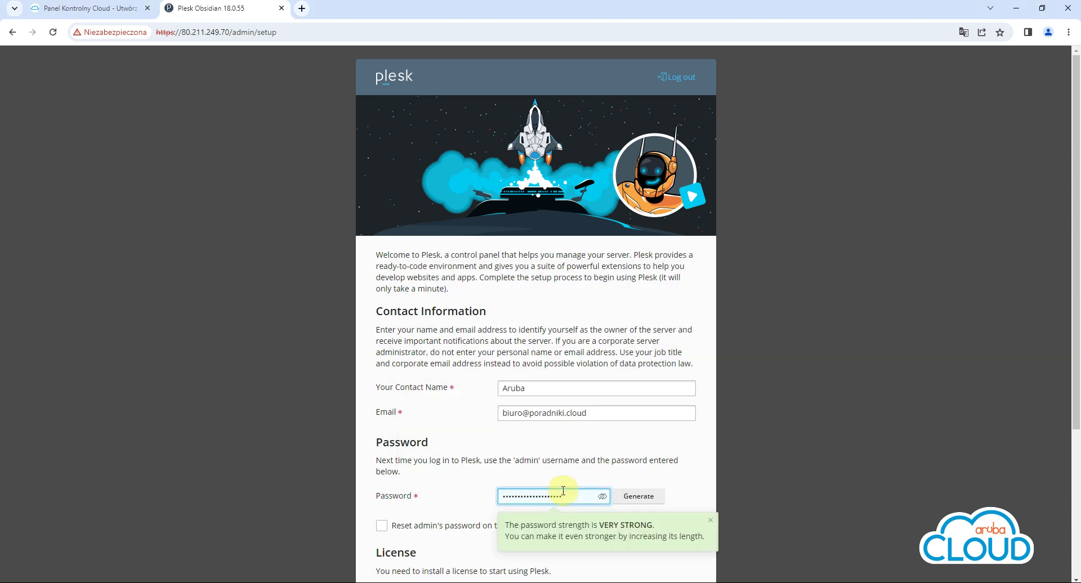
scroll(577, 460, "down", 3)
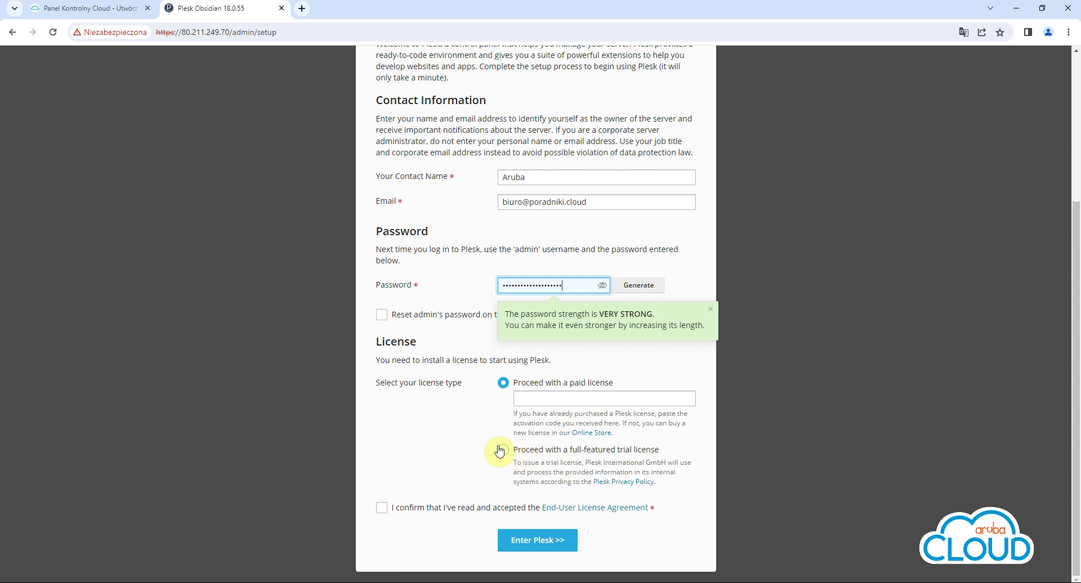
left_click(504, 451)
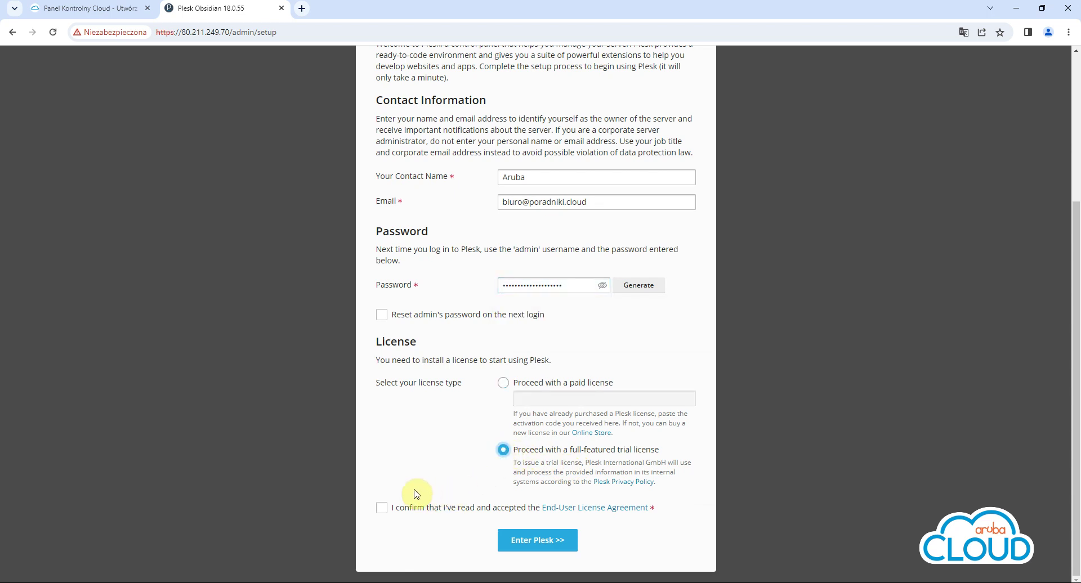
left_click(381, 509)
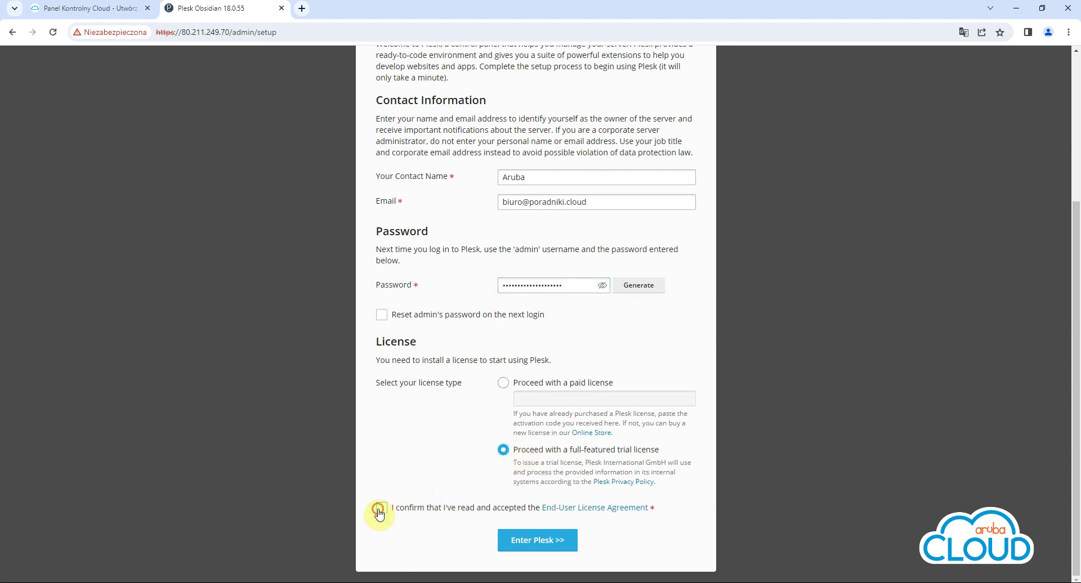
left_click(541, 543)
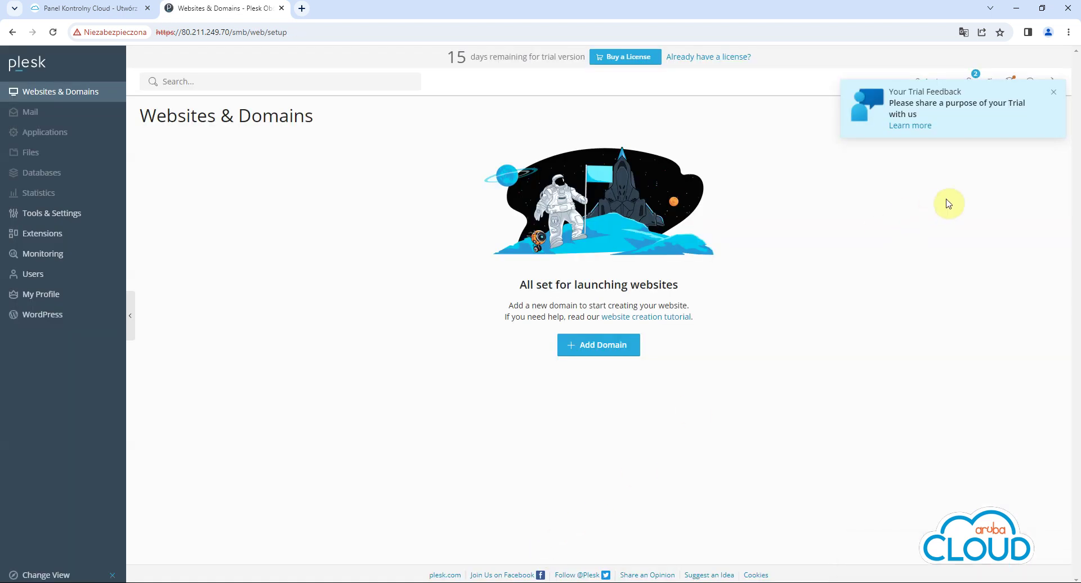
Close the 'Your Trial Feedback' popup and switch to the Panel Kontrolny Cloud tab
left_click(1054, 92)
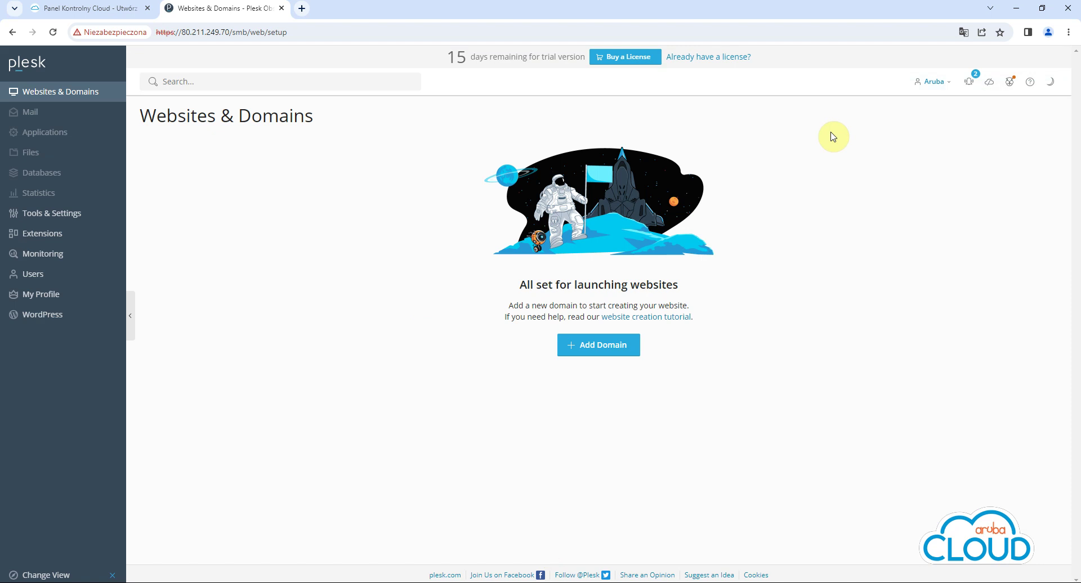
left_click(108, 9)
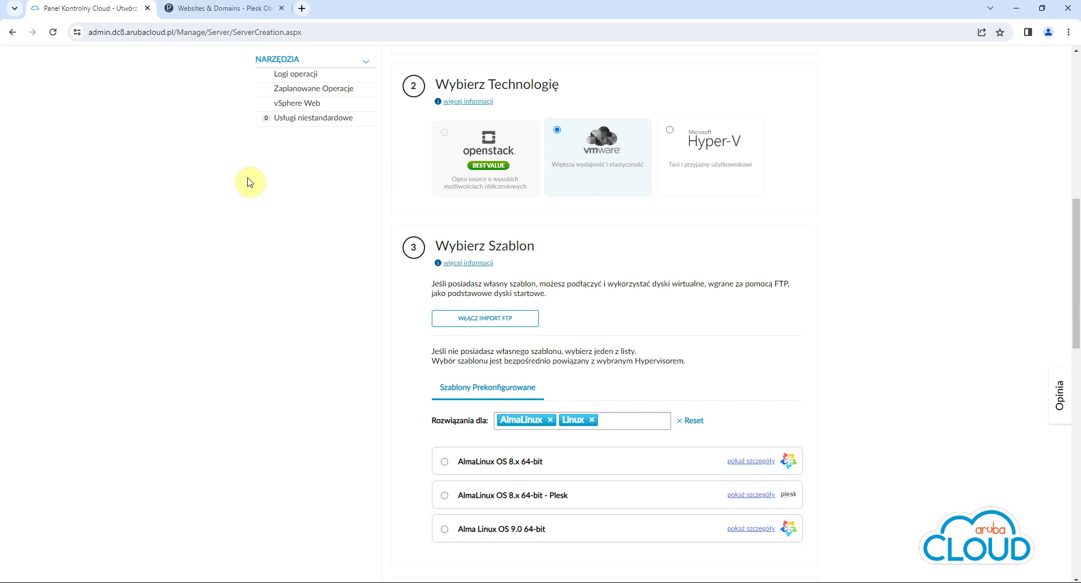
Order a new Plesk Web Admin - 10 Domains license under Licencje Plesk and confirm the purchase
scroll(247, 192, "up", 3)
scroll(247, 191, "up", 6)
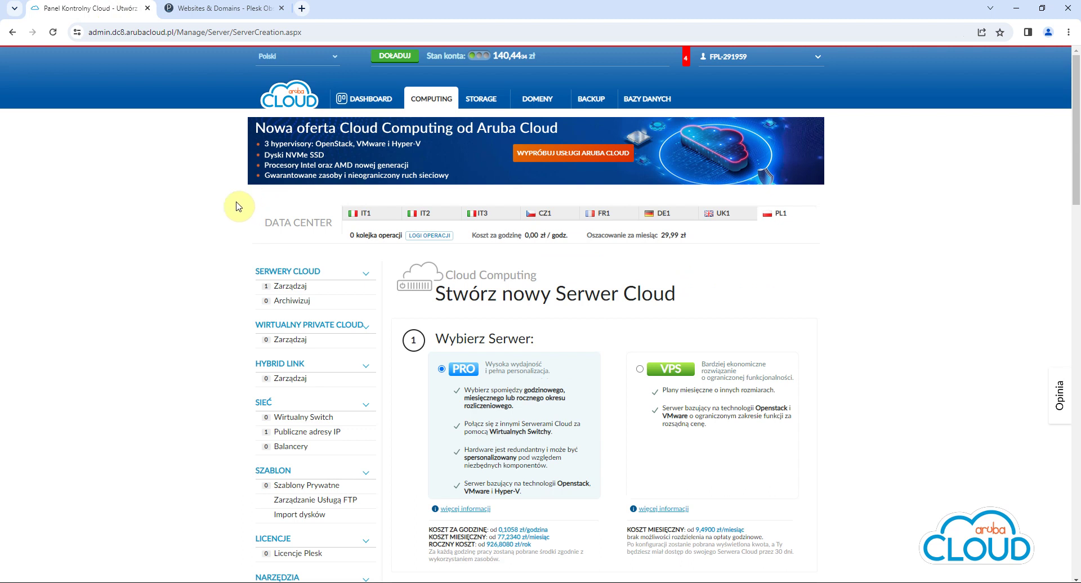
left_click(315, 556)
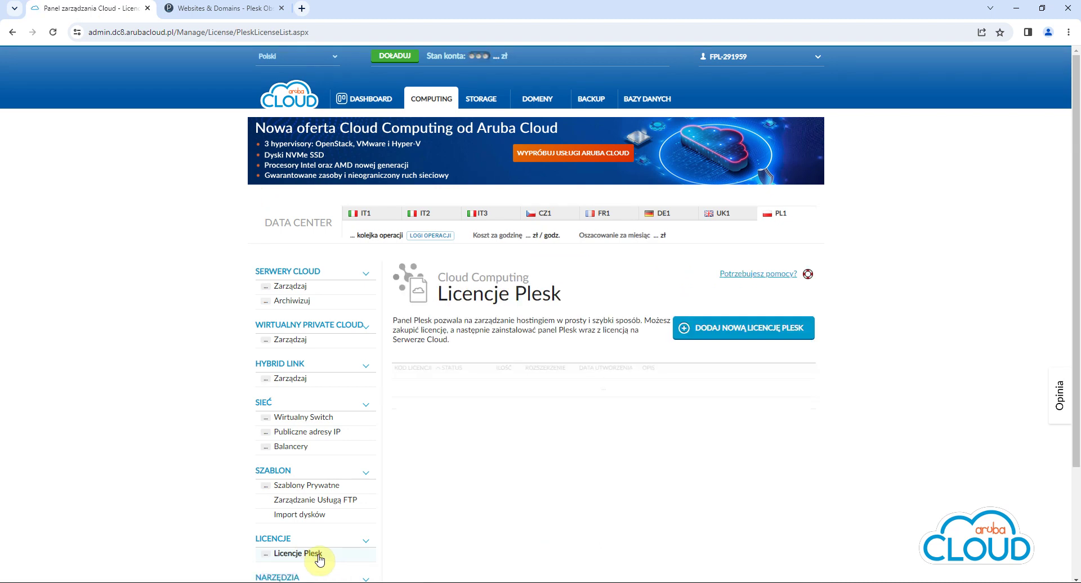
left_click(770, 333)
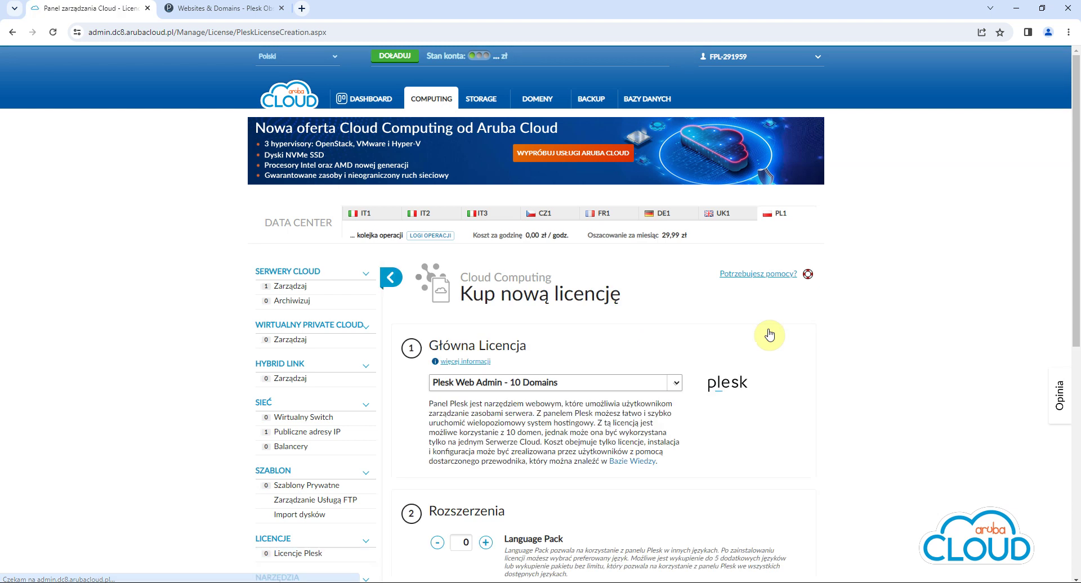
left_click(677, 384)
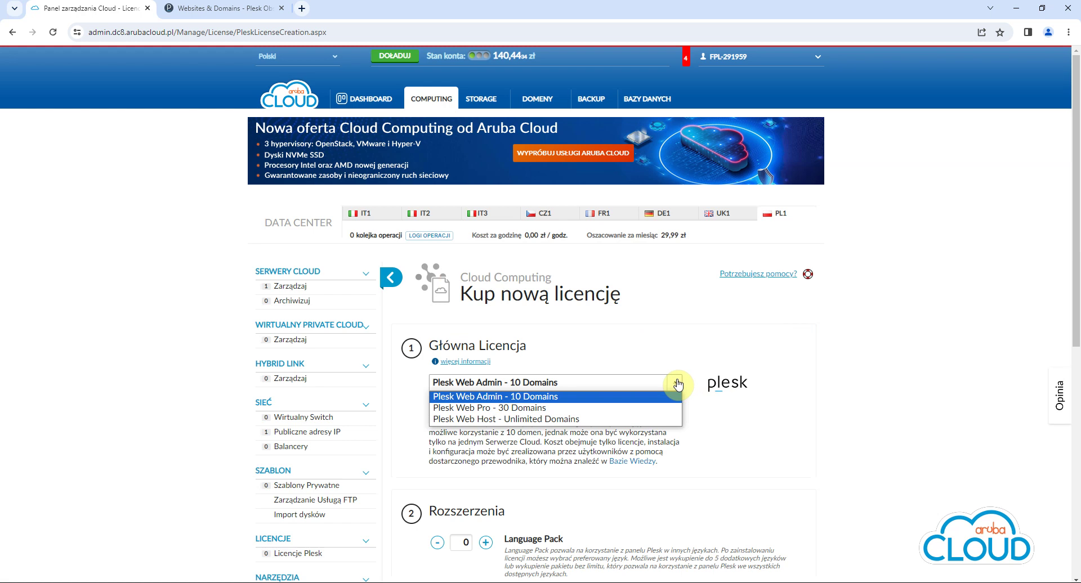
left_click(637, 396)
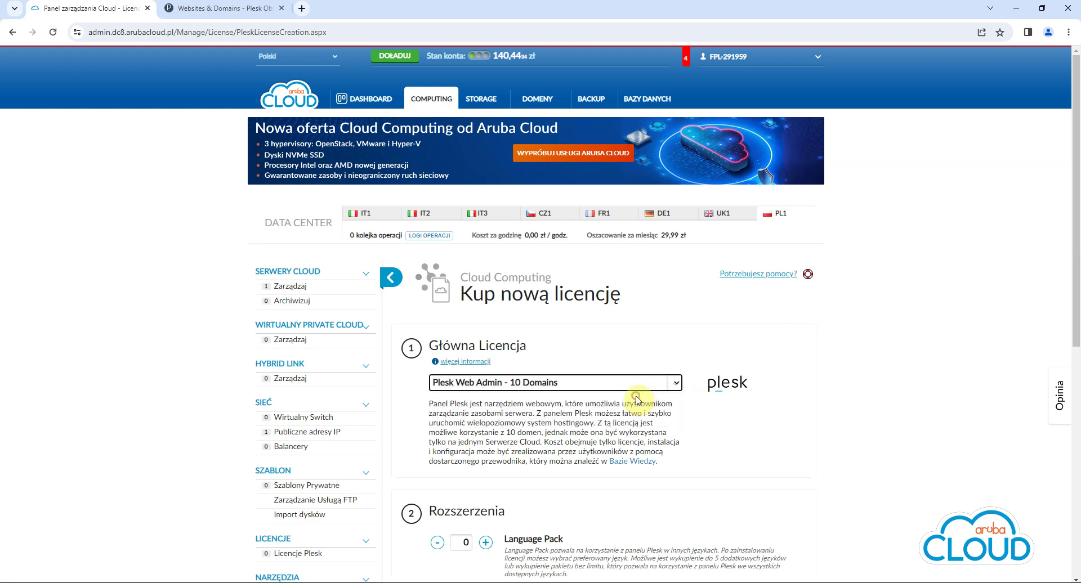
scroll(986, 262, "down", 5)
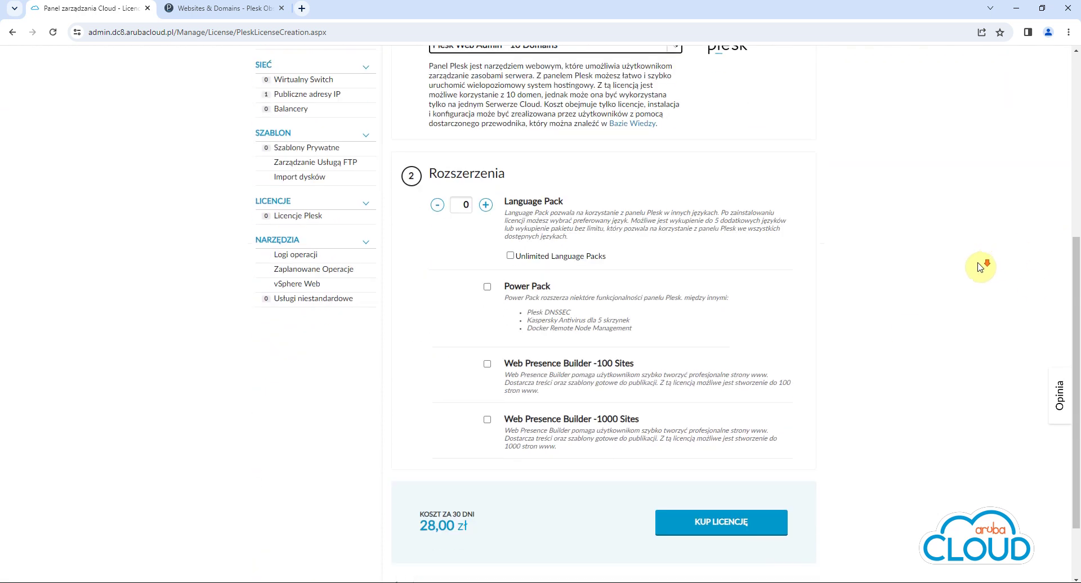
left_click(734, 522)
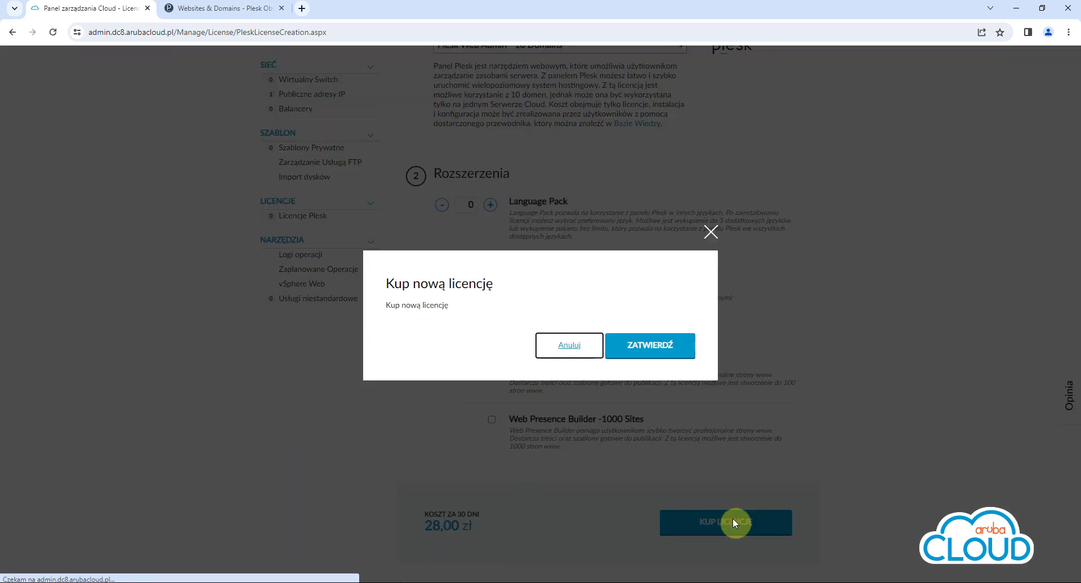
left_click(665, 344)
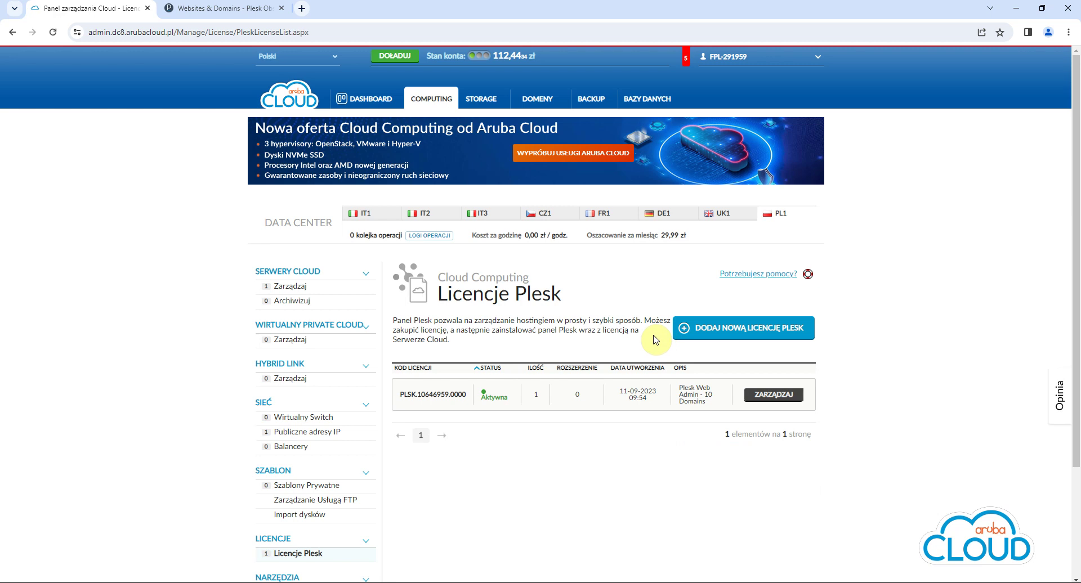
Open the new license's ZARZĄDZAJ details, copy its activation code, and return to the Plesk tab
left_click(760, 396)
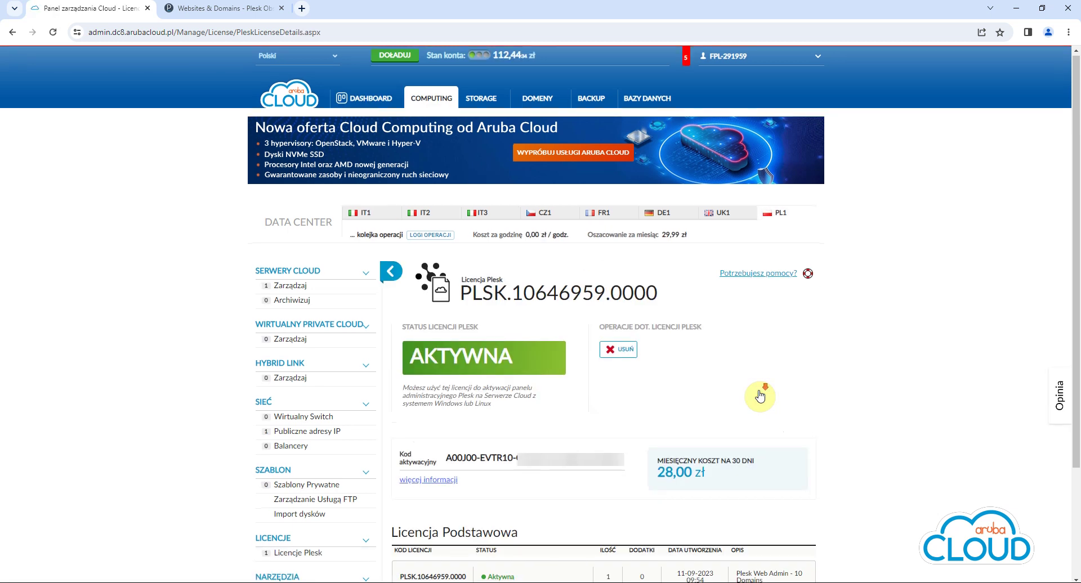
scroll(759, 395, "down", 1)
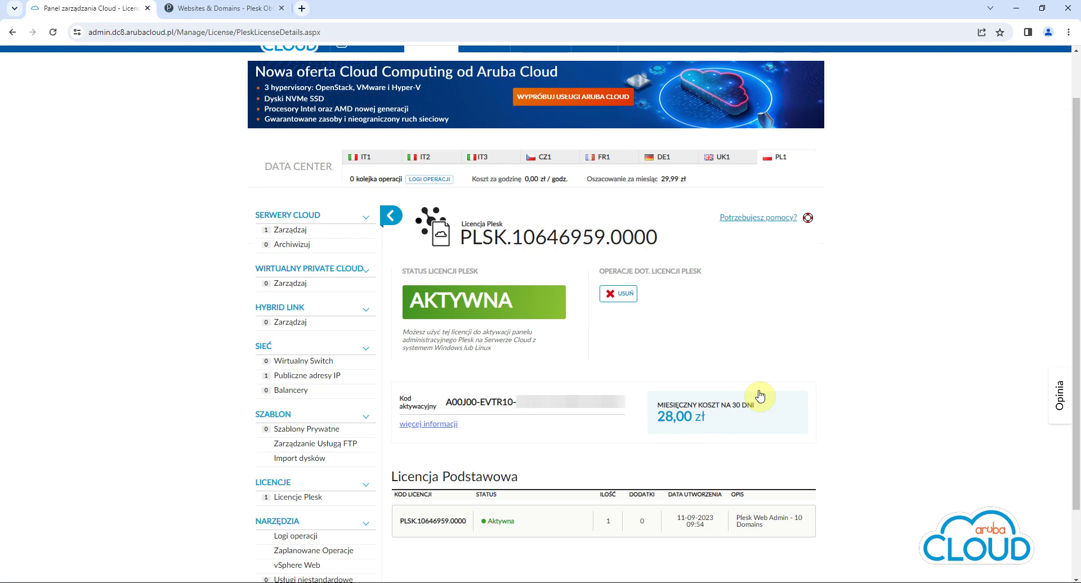
left_click_drag(623, 403, 450, 408)
key("ctrl+c")
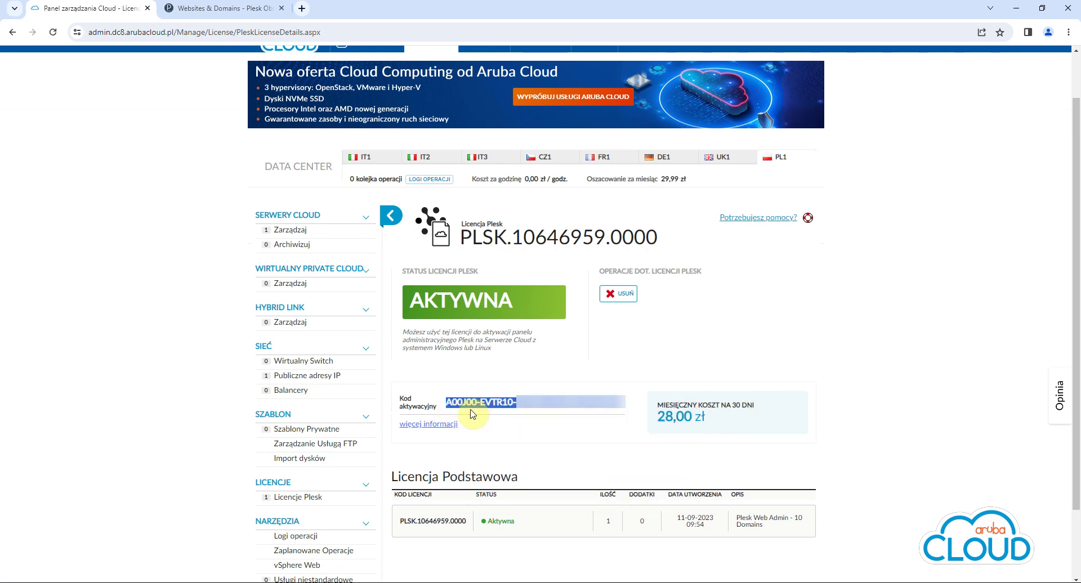
left_click(467, 377)
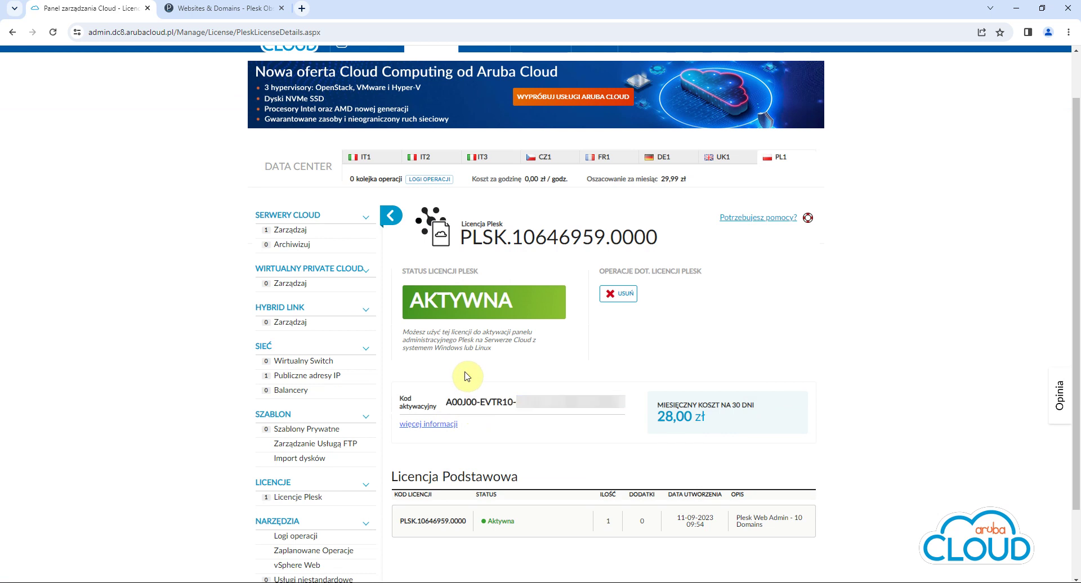
left_click(241, 8)
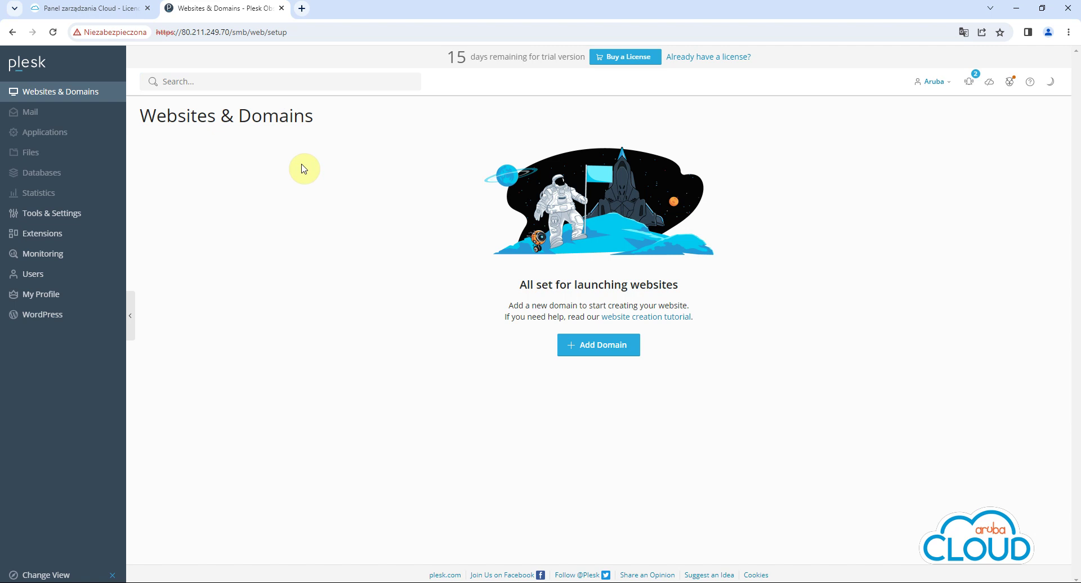
Paste the activation code under Tools & Settings > License Information > Install Key and install it
left_click(104, 213)
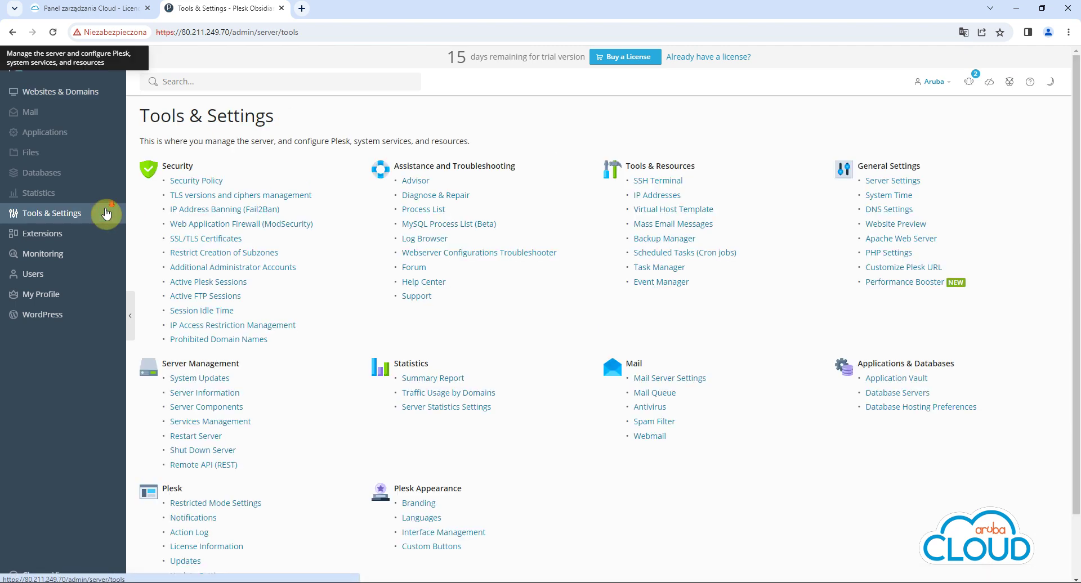
scroll(106, 217, "down", 1)
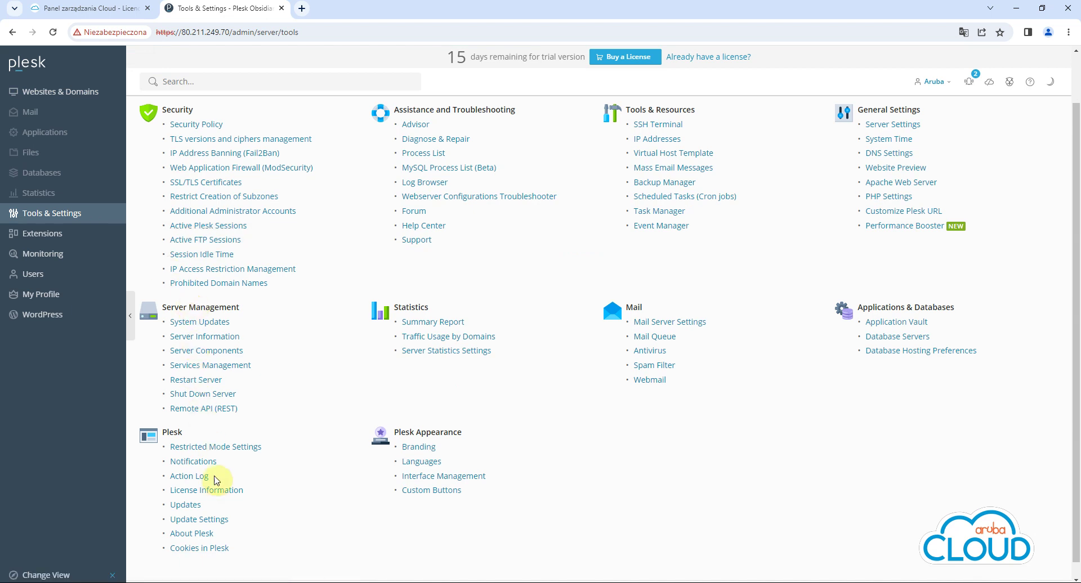
left_click(219, 494)
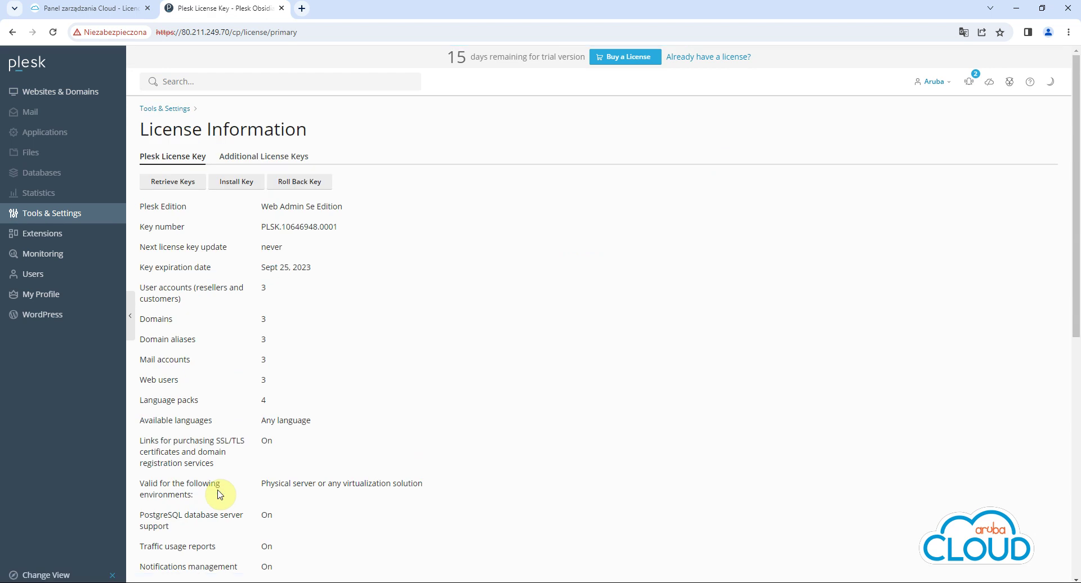
left_click(238, 182)
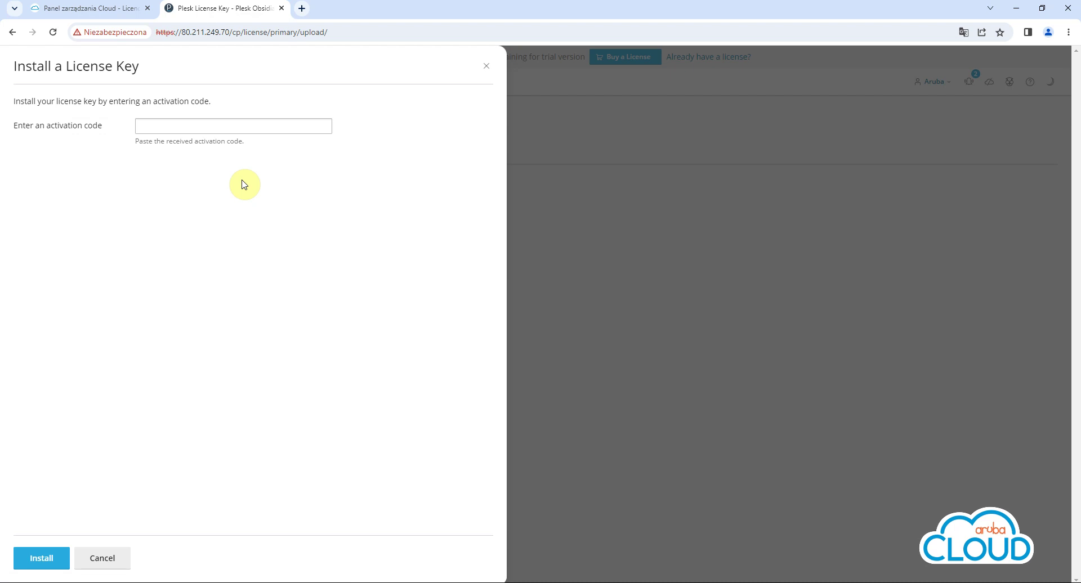
left_click(202, 126)
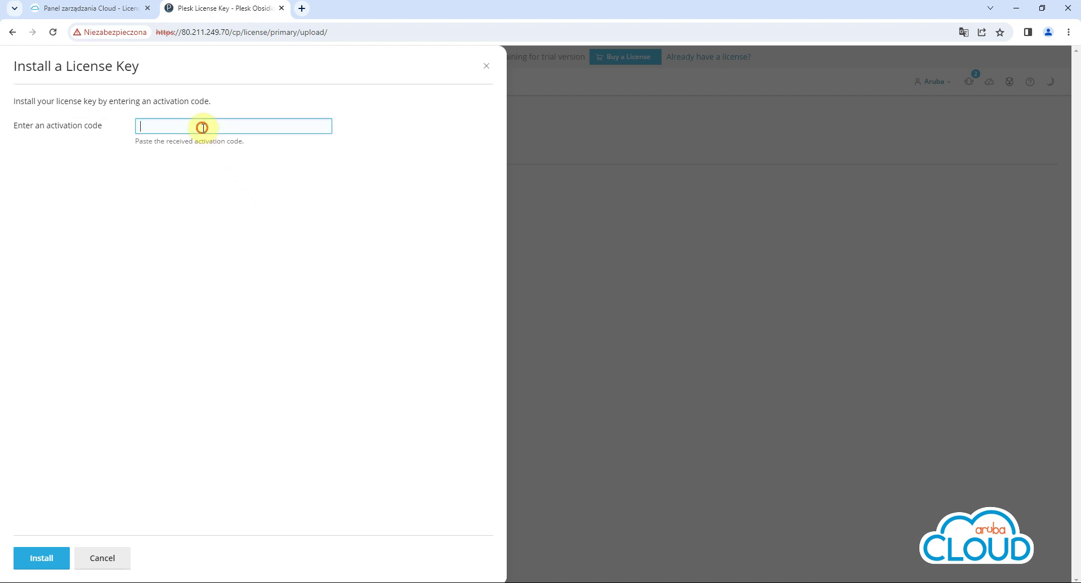
right_click(202, 126)
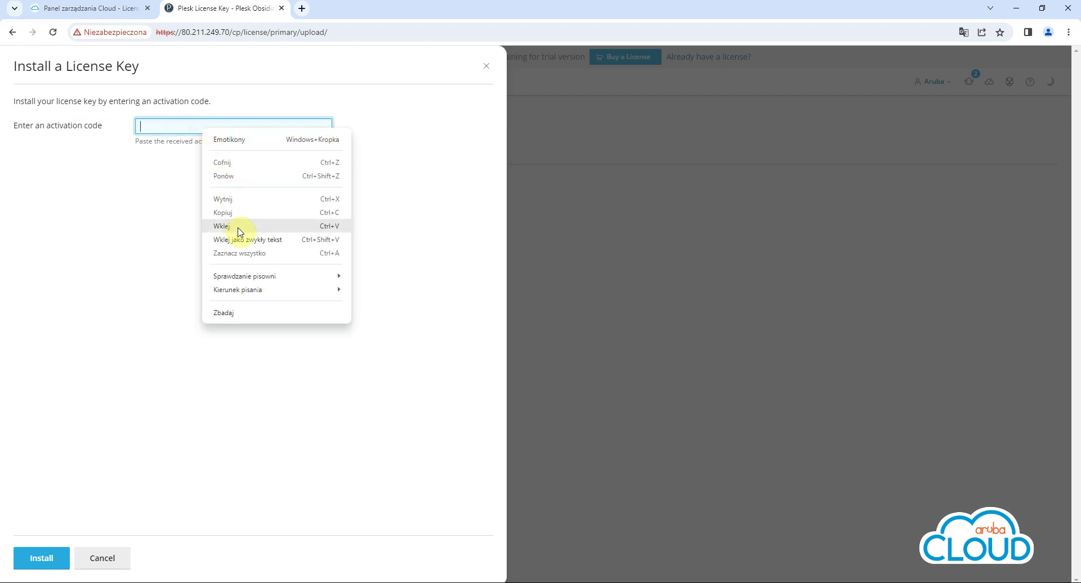
left_click(239, 226)
left_click(236, 243)
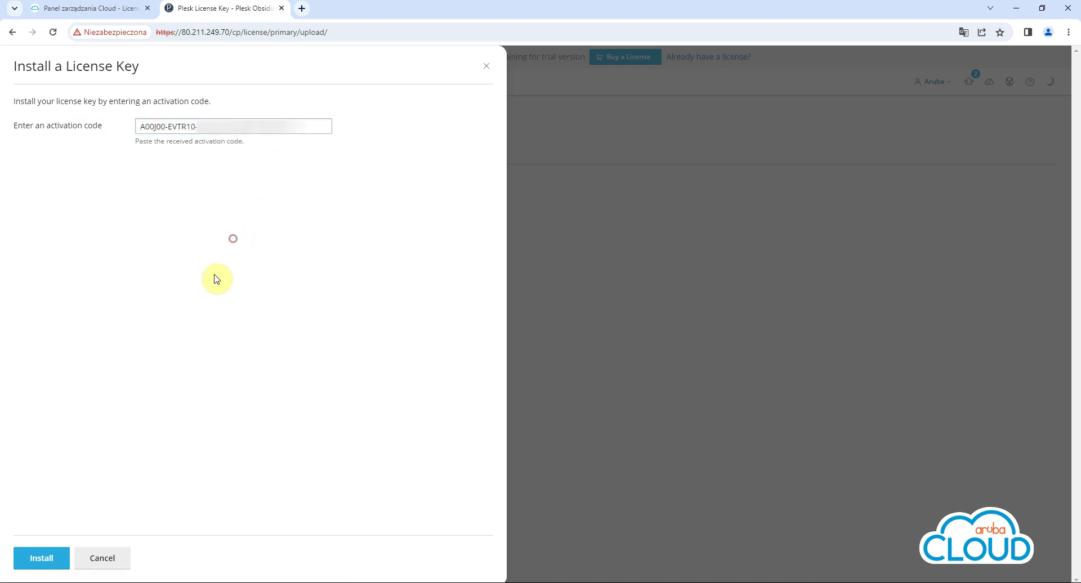
left_click(44, 561)
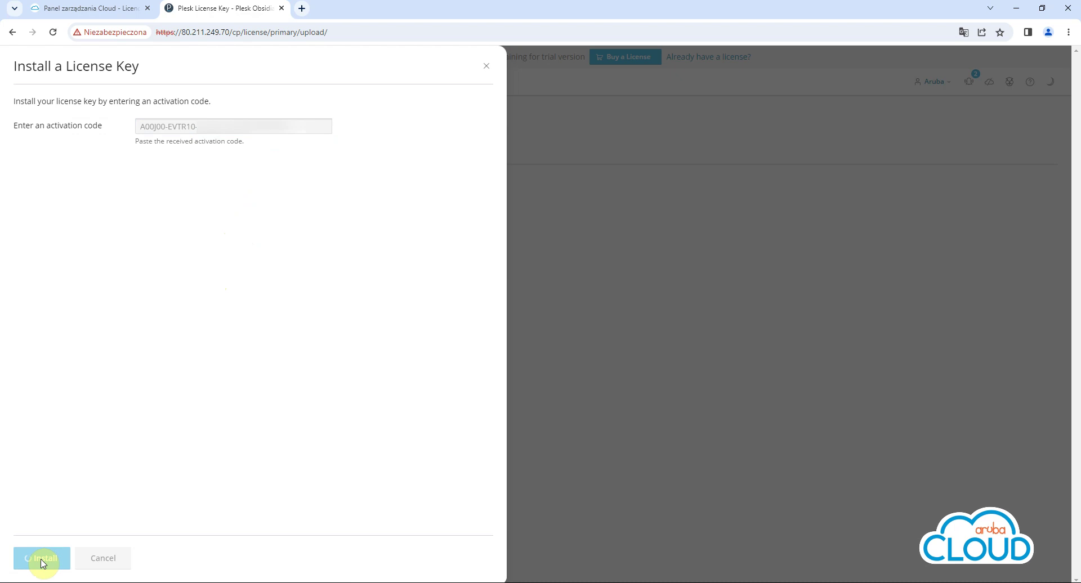